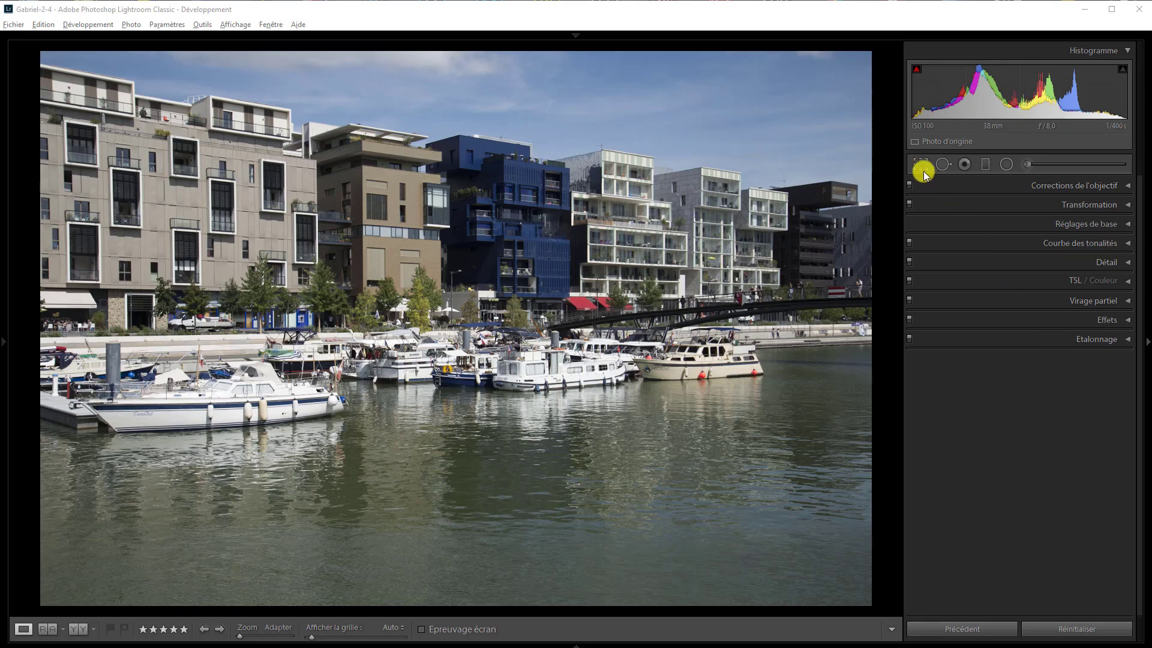
# Remove chromatic aberration and enable the lens profile correction for the photo
pyautogui.click(1127, 187)
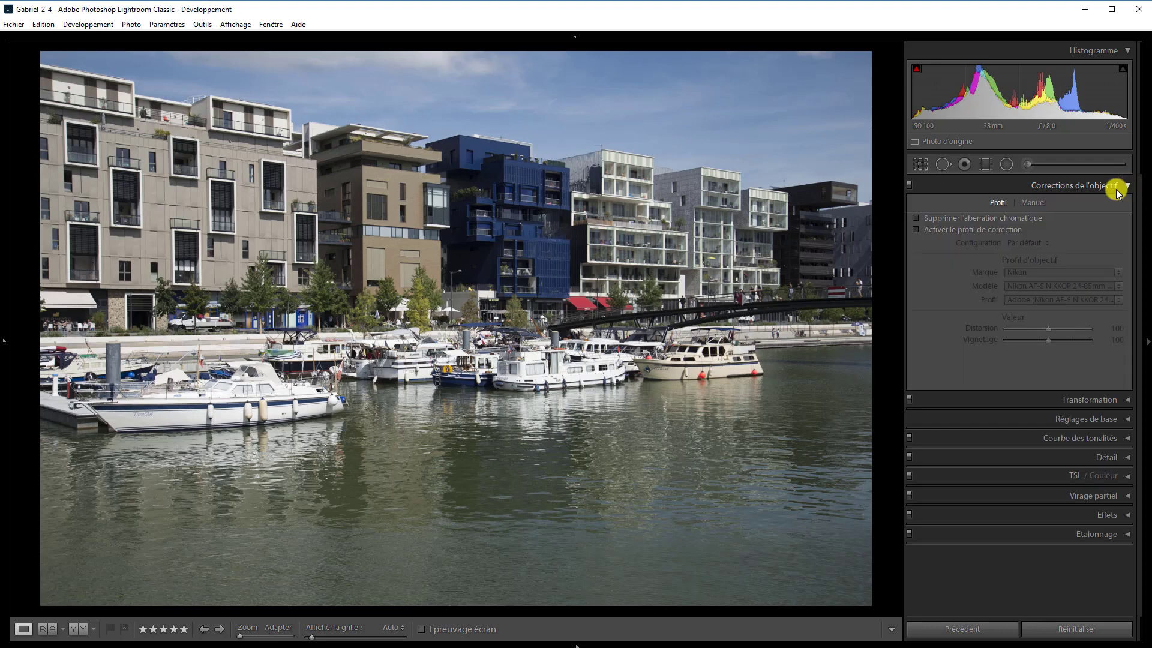
pyautogui.click(918, 219)
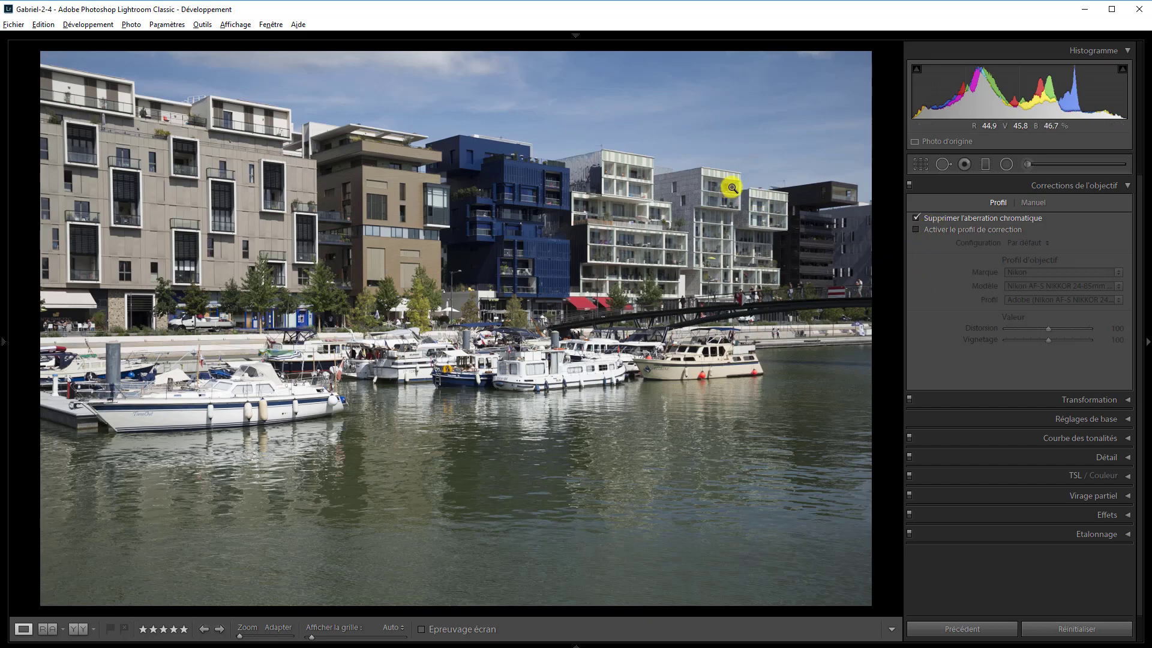
pyautogui.click(916, 230)
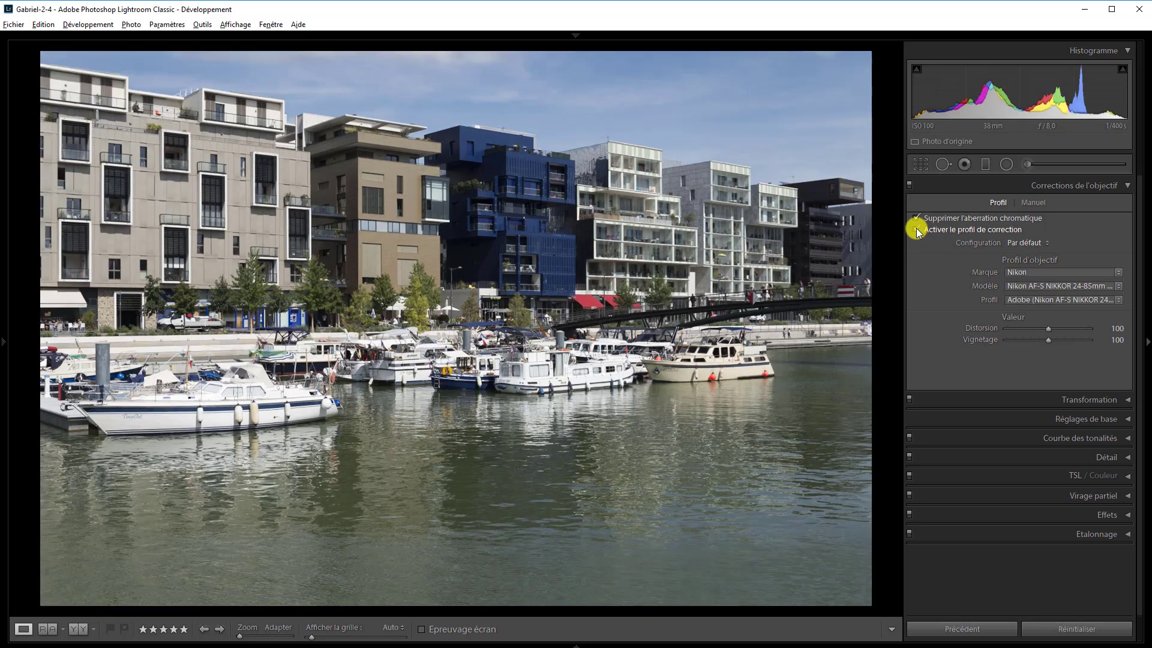
pyautogui.click(916, 230)
pyautogui.click(916, 230)
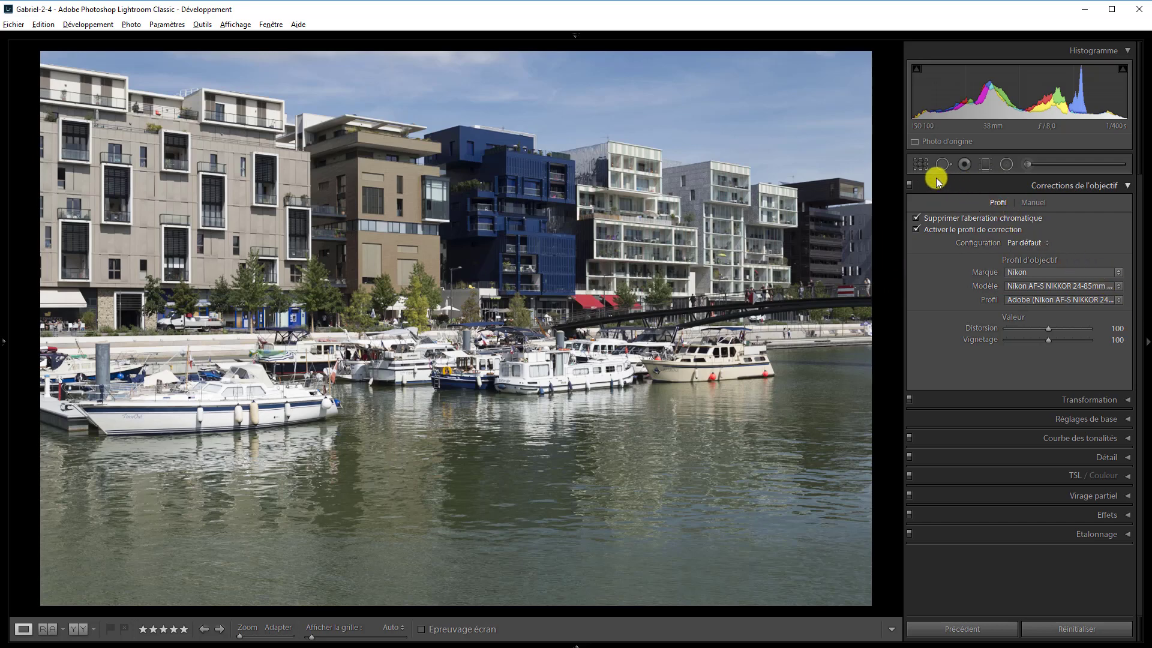
pyautogui.click(1128, 186)
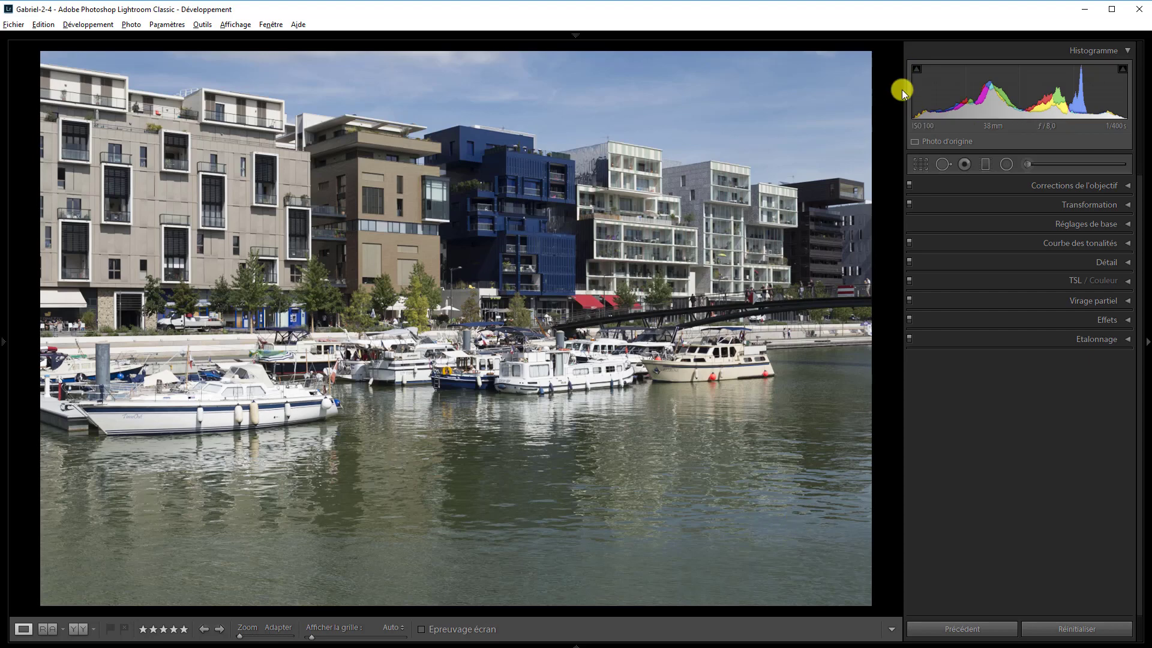
# Crop the photo to a 16 x 9 aspect, keeping the whole sky and trimming only the water in the foreground
pyautogui.click(924, 164)
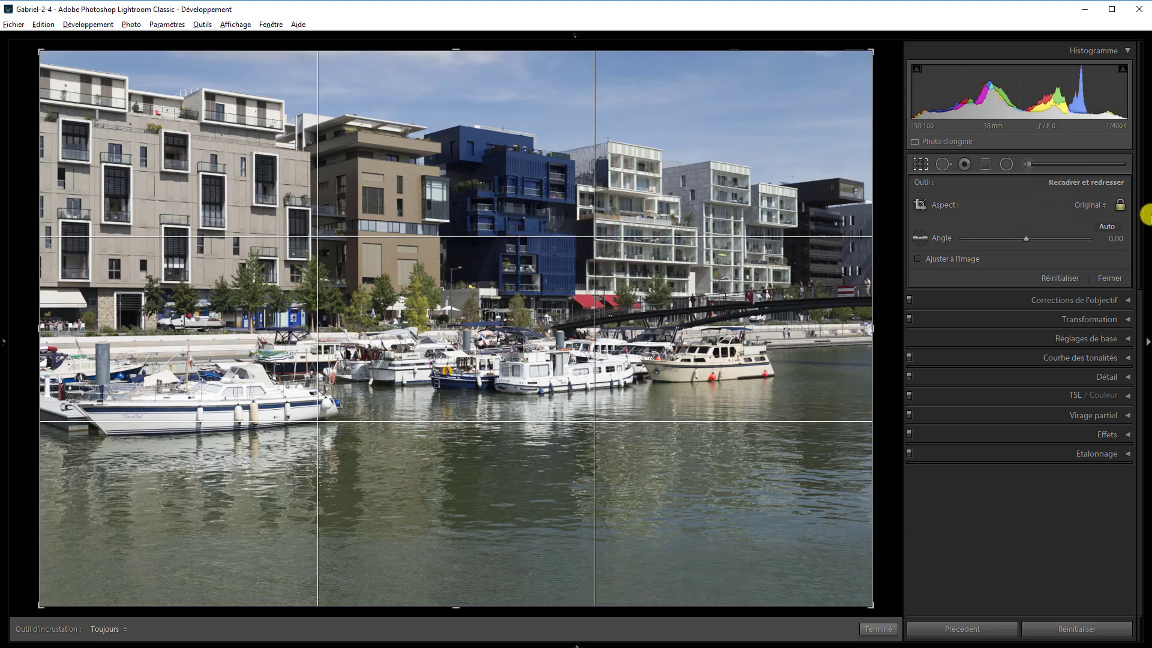
pyautogui.click(1106, 208)
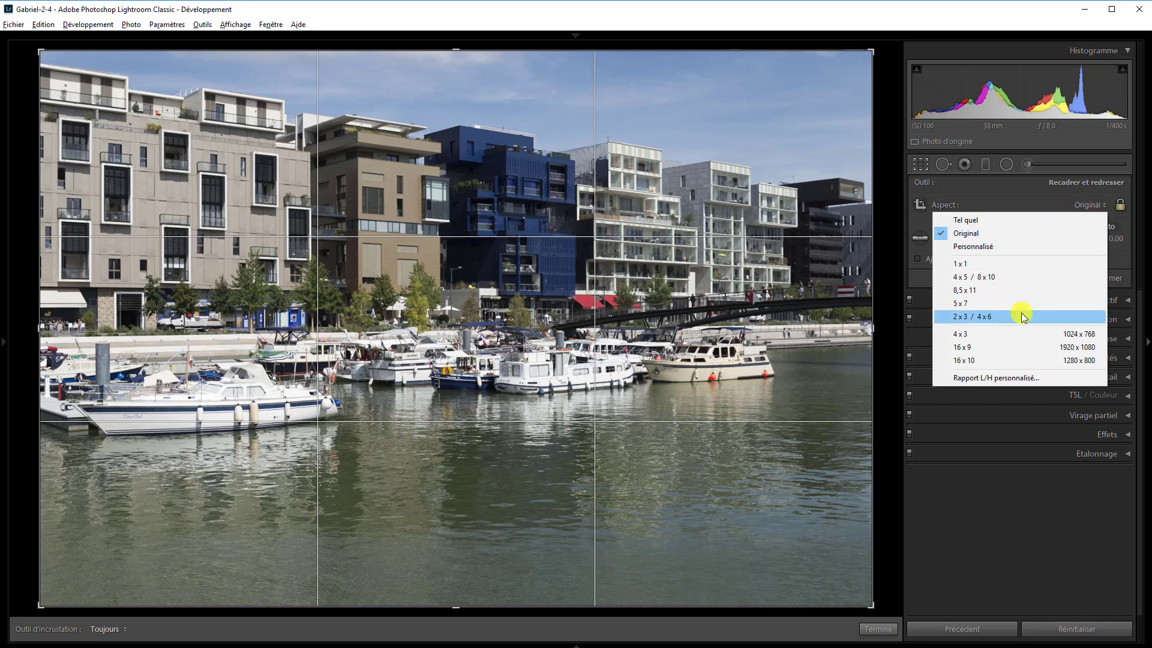
pyautogui.click(998, 348)
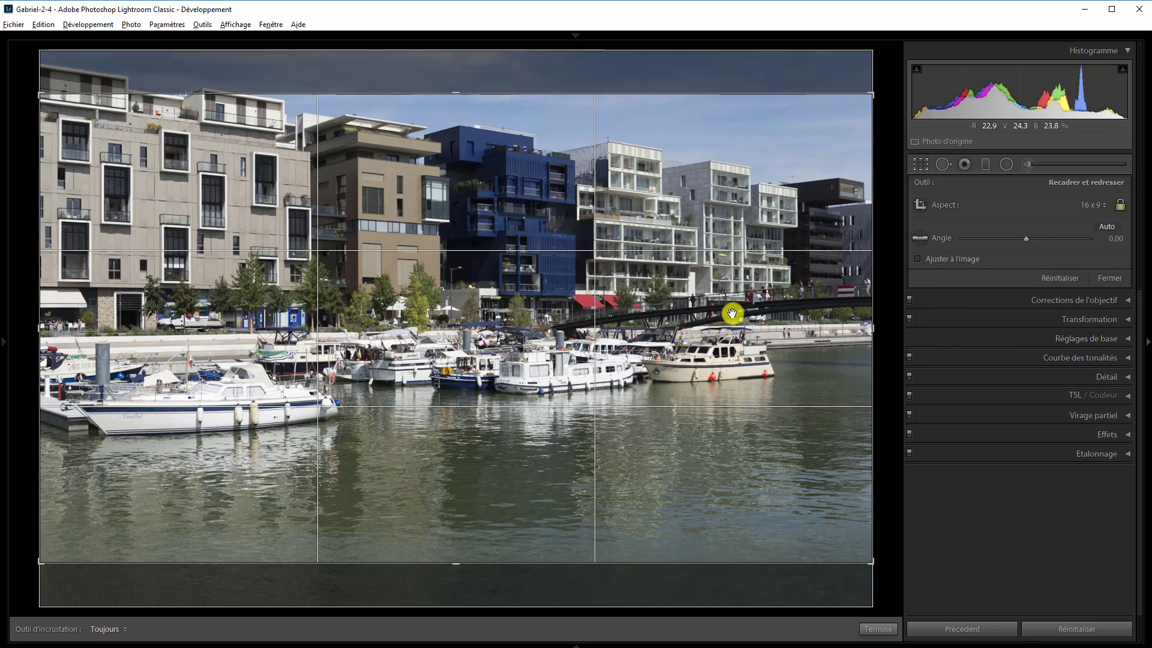
pyautogui.moveTo(699, 305); pyautogui.dragTo(689, 371)
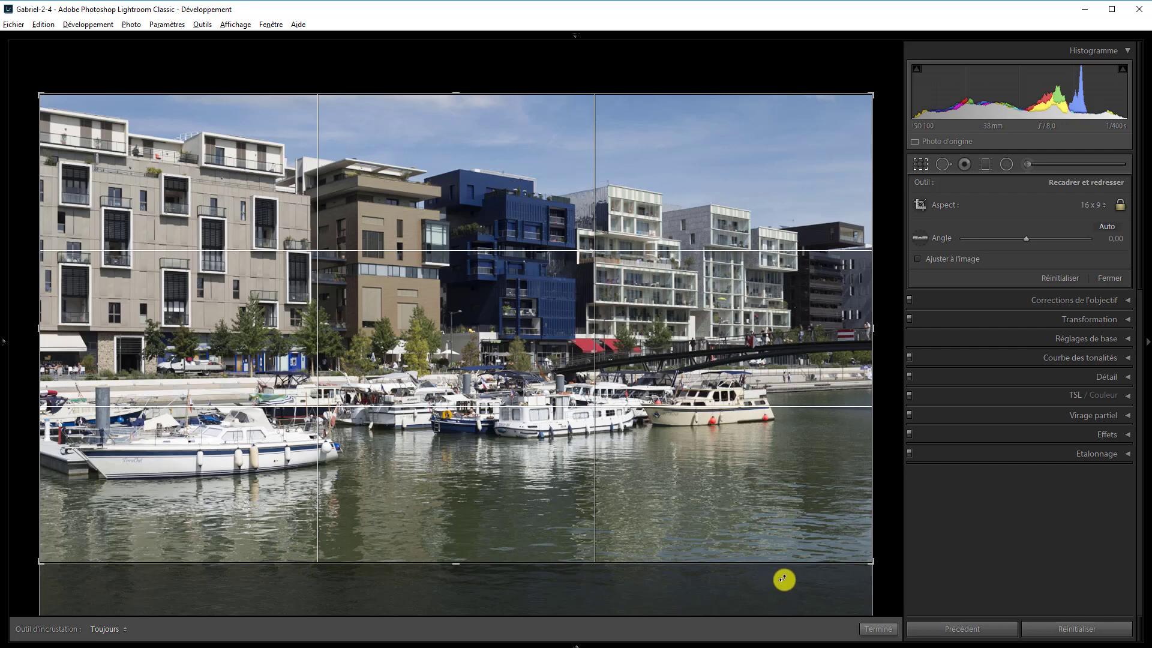
pyautogui.click(877, 629)
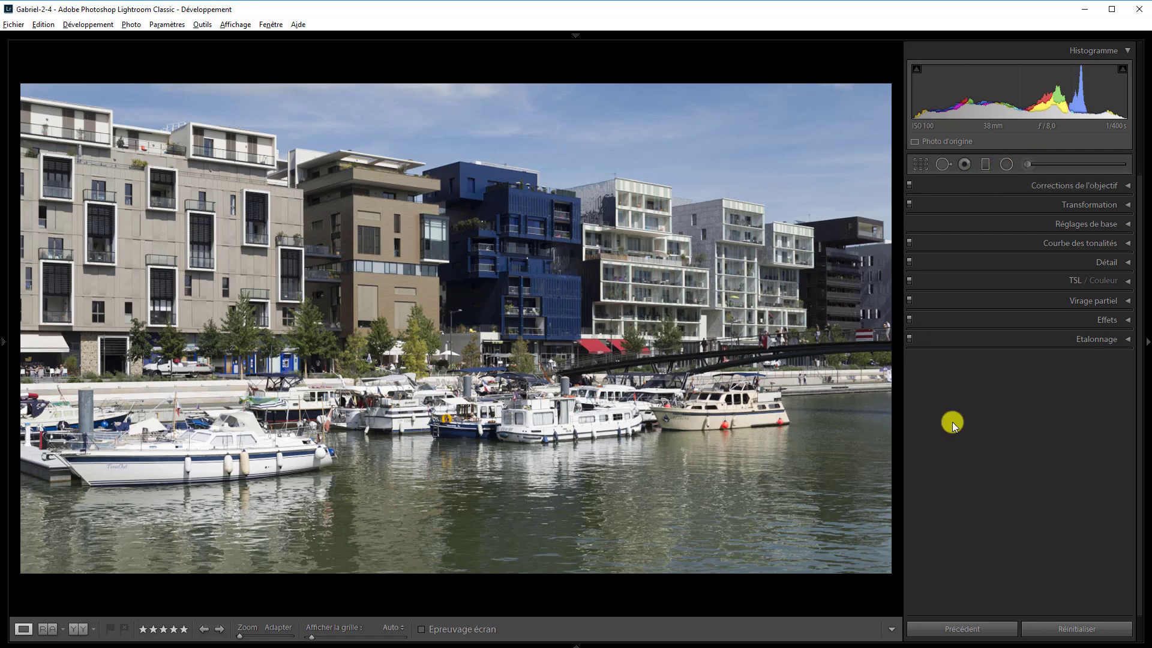
pyautogui.click(1092, 607)
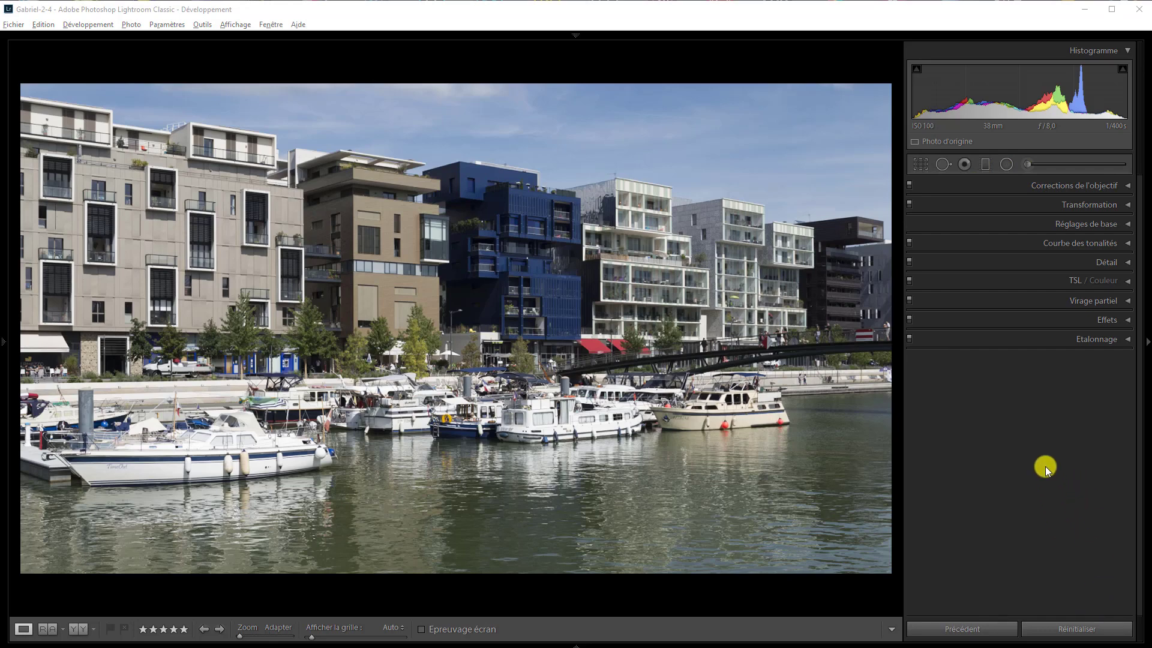
# Set the photo's highlights to -100 and its shadows to +100 in the basic adjustments
pyautogui.click(1127, 224)
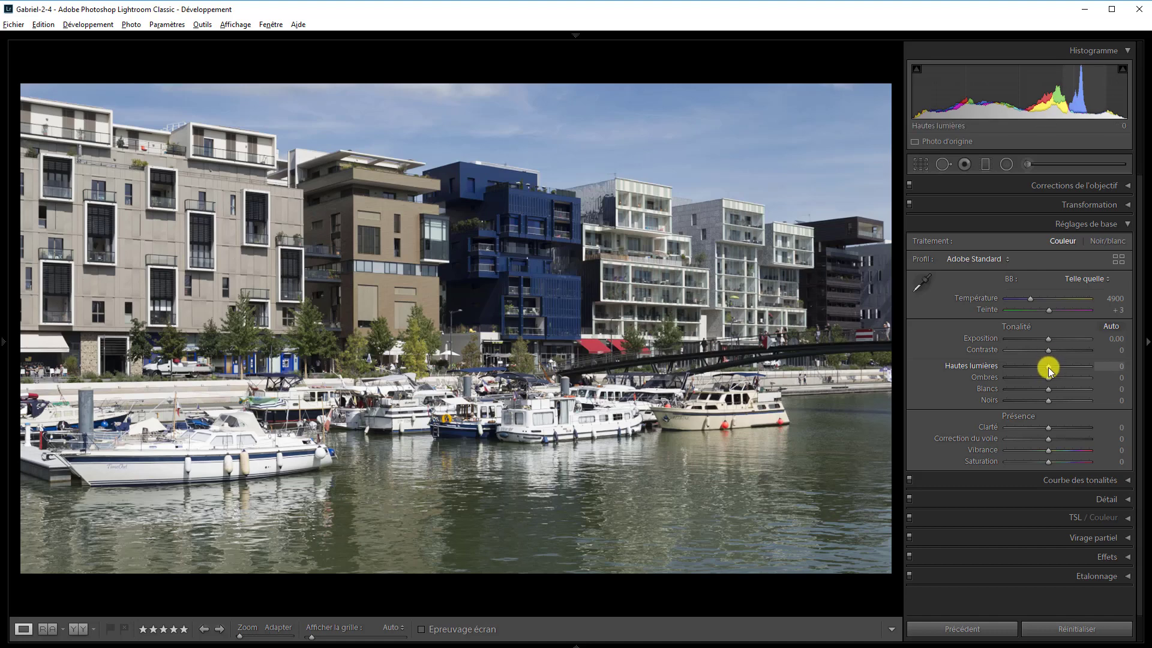
pyautogui.moveTo(1050, 368); pyautogui.dragTo(996, 370)
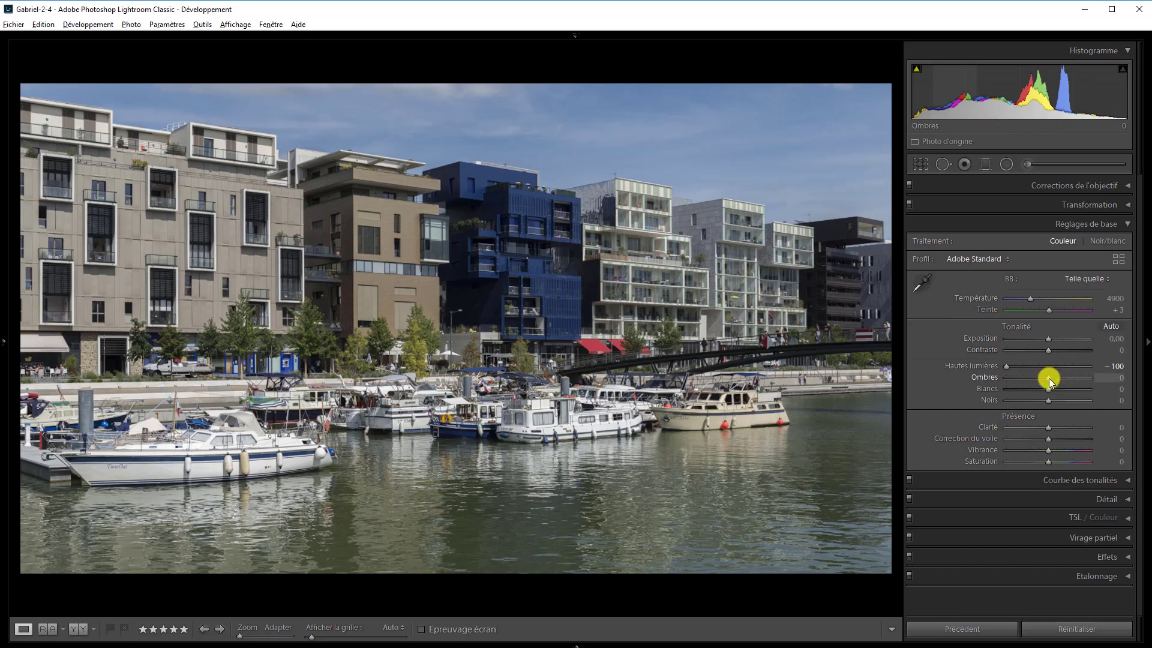
pyautogui.moveTo(1049, 378); pyautogui.dragTo(1095, 380)
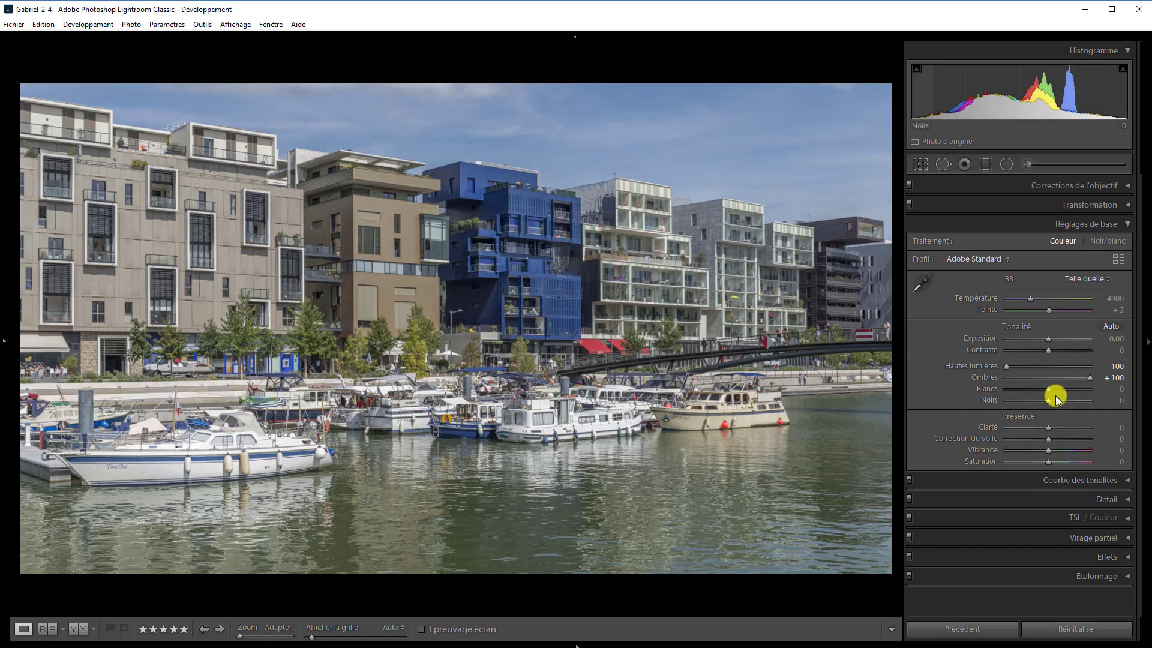
# Set the whites to +8, using the clipping preview, and the blacks to -29
pyautogui.press('alt')
pyautogui.moveTo(1049, 390); pyautogui.dragTo(1048, 389)
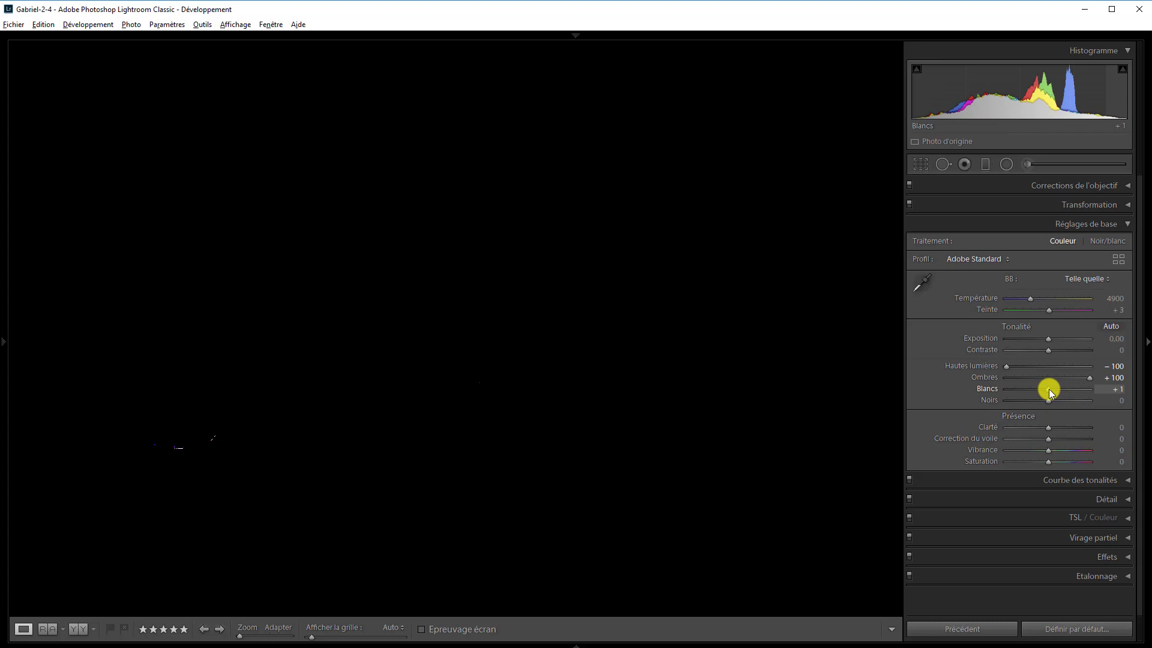
pyautogui.moveTo(1049, 388); pyautogui.dragTo(1052, 391)
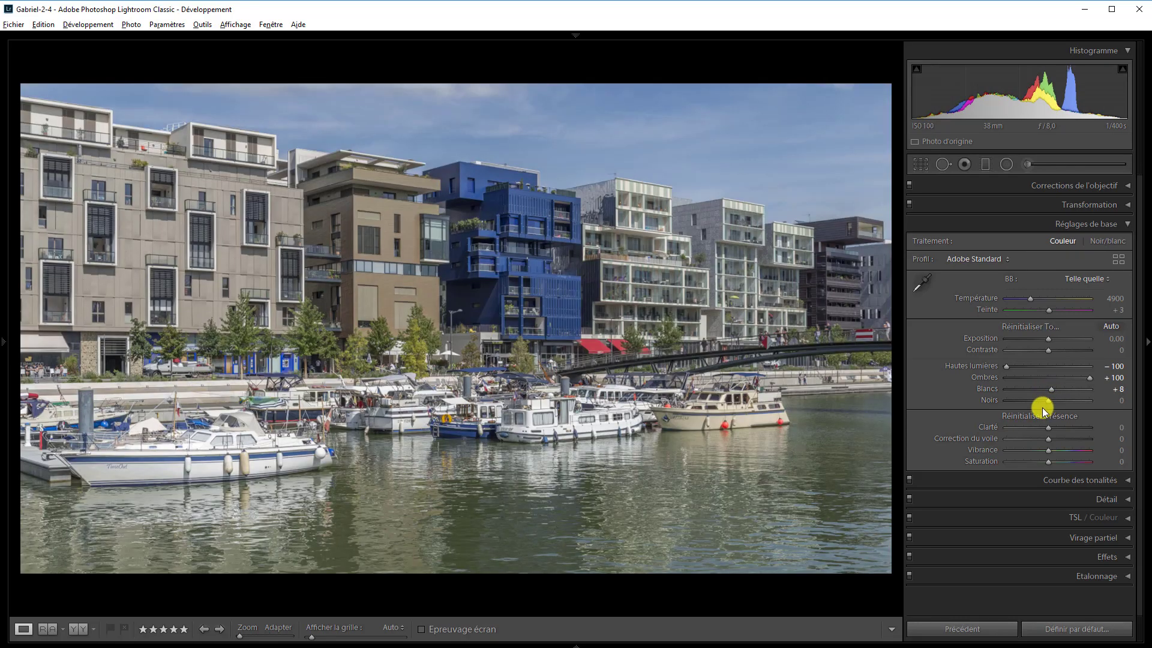
pyautogui.moveTo(1046, 399); pyautogui.dragTo(1035, 399)
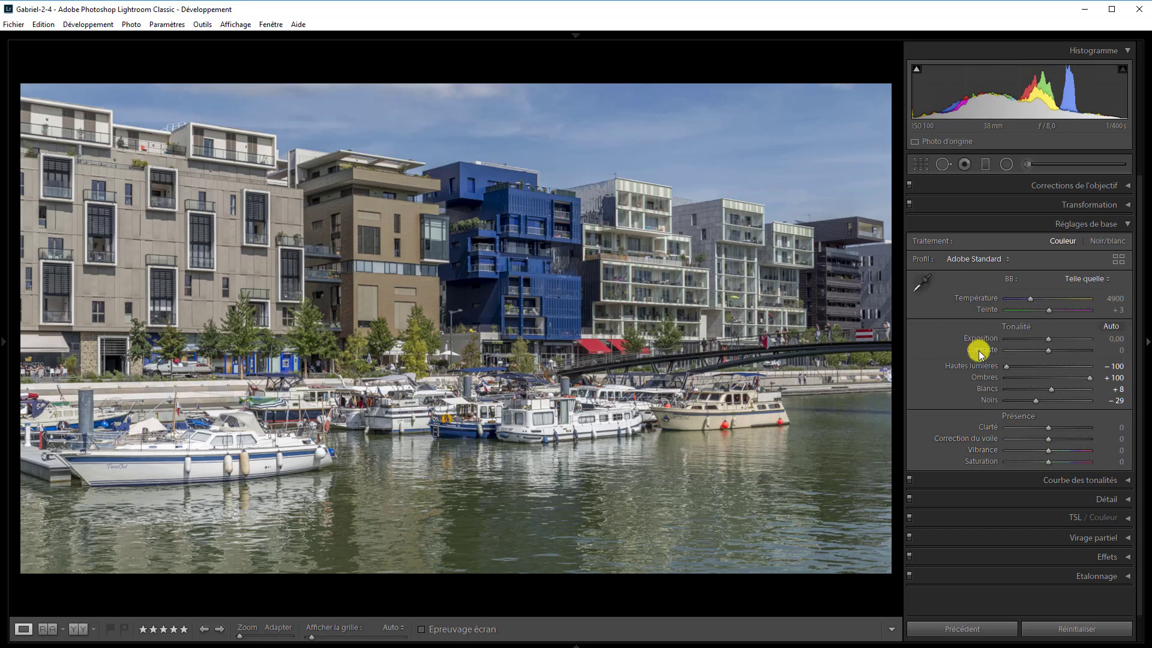
pyautogui.click(1128, 225)
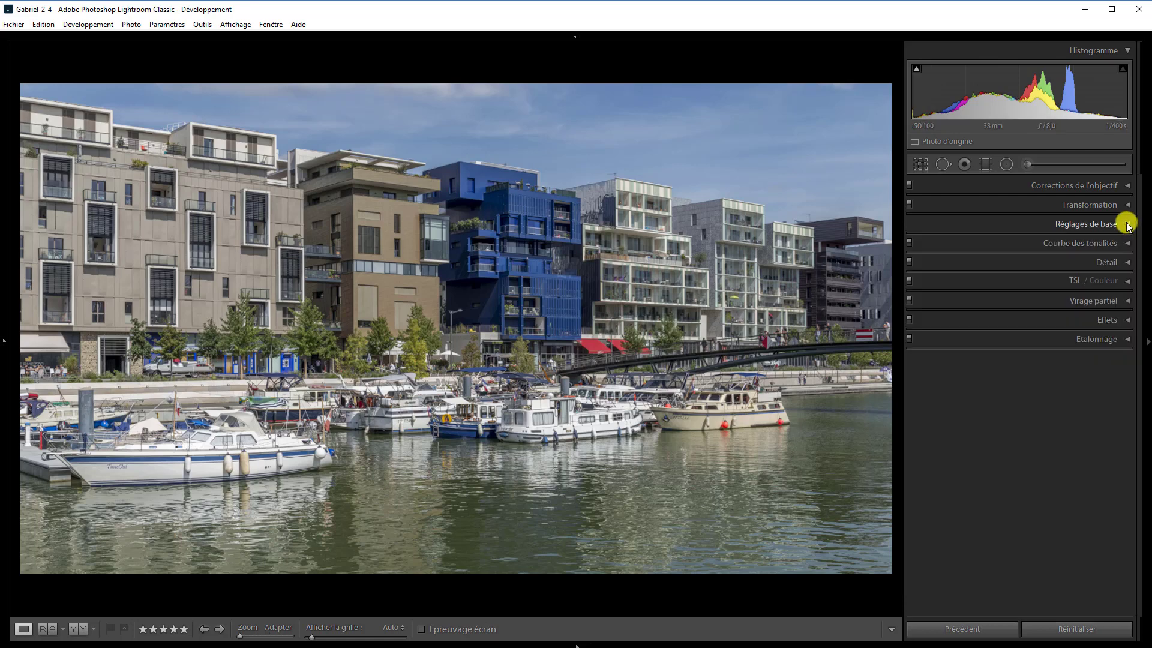
# Try shifting the blue hue to +52 in the HSL (TSL) adjustments
pyautogui.click(1128, 282)
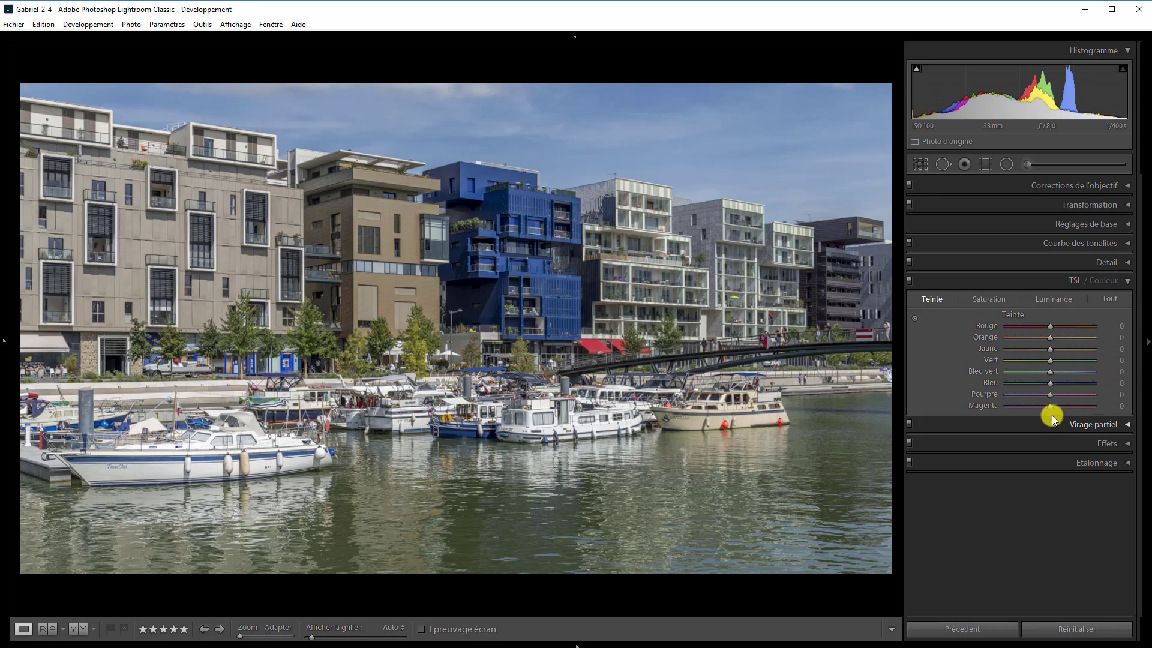
pyautogui.click(988, 300)
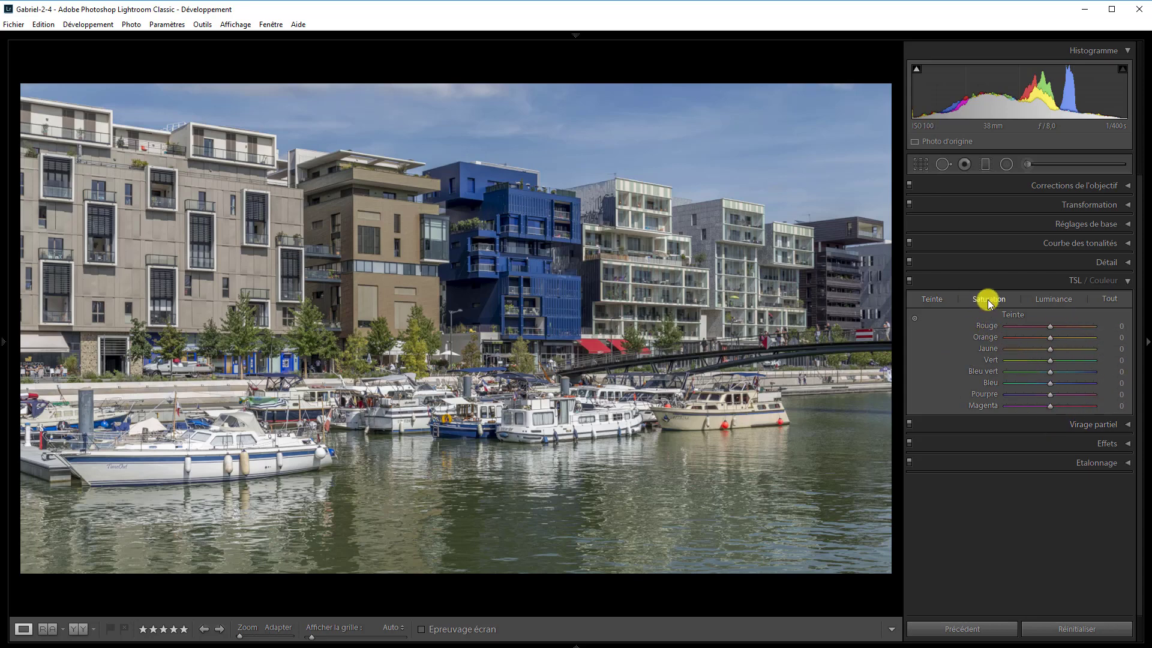
pyautogui.click(1054, 303)
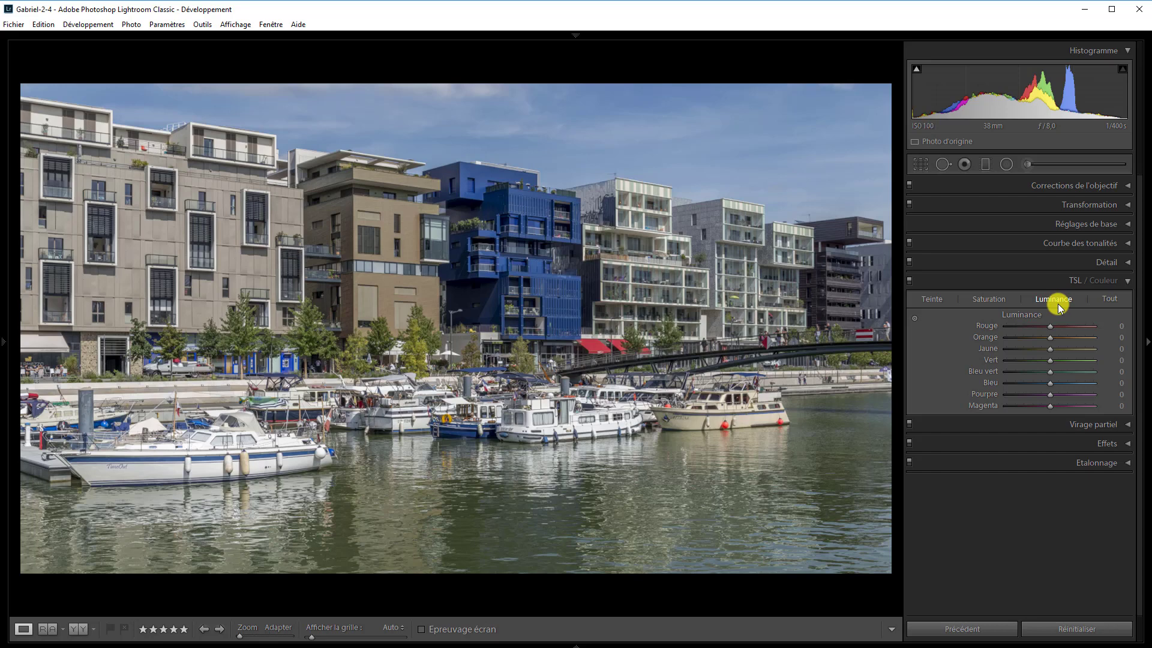
pyautogui.click(938, 299)
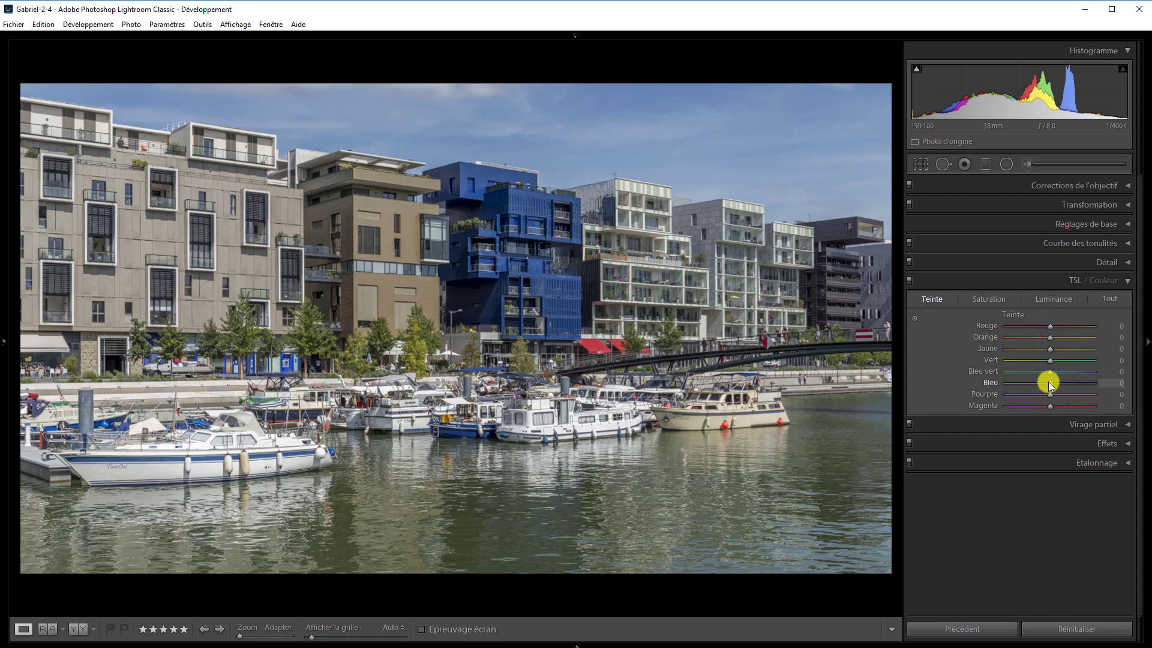
pyautogui.moveTo(1049, 381); pyautogui.dragTo(1071, 379)
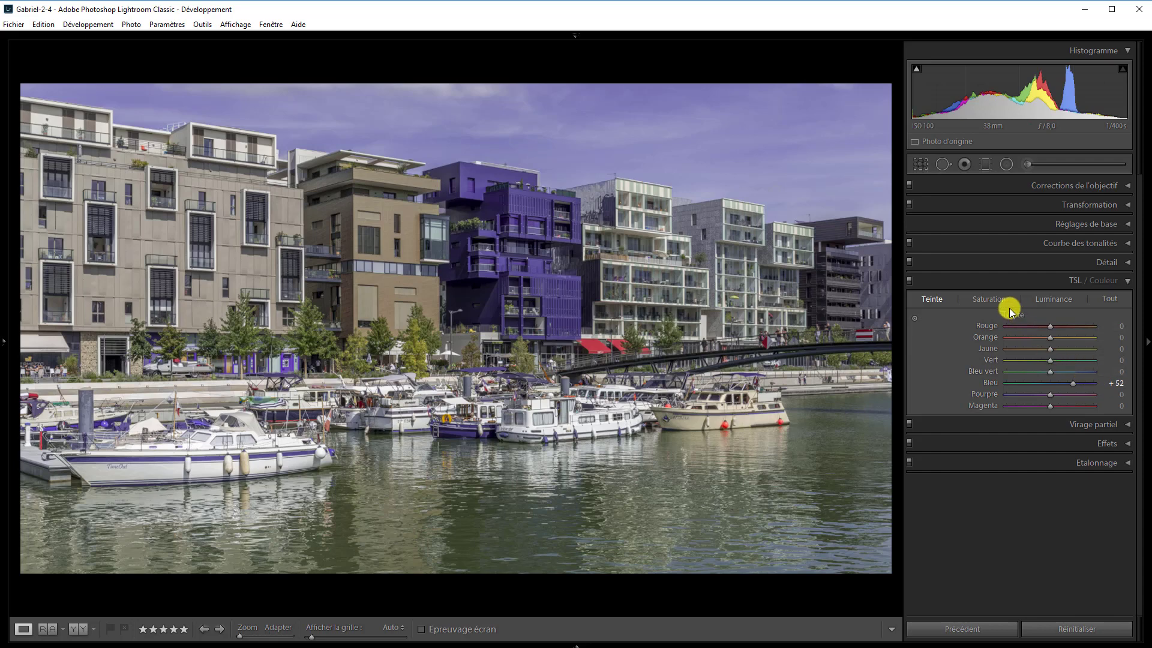
# Try raising the blue-green (Bleu vert) saturation to +88
pyautogui.click(986, 296)
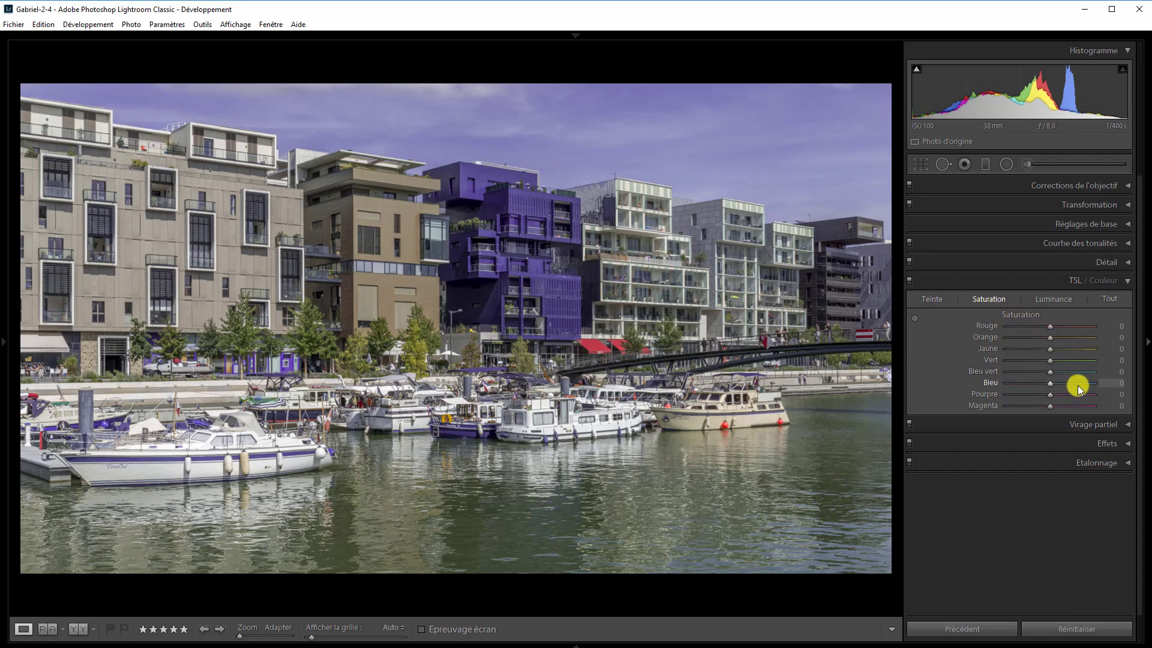
pyautogui.moveTo(1051, 372); pyautogui.dragTo(1074, 369)
pyautogui.click(1054, 297)
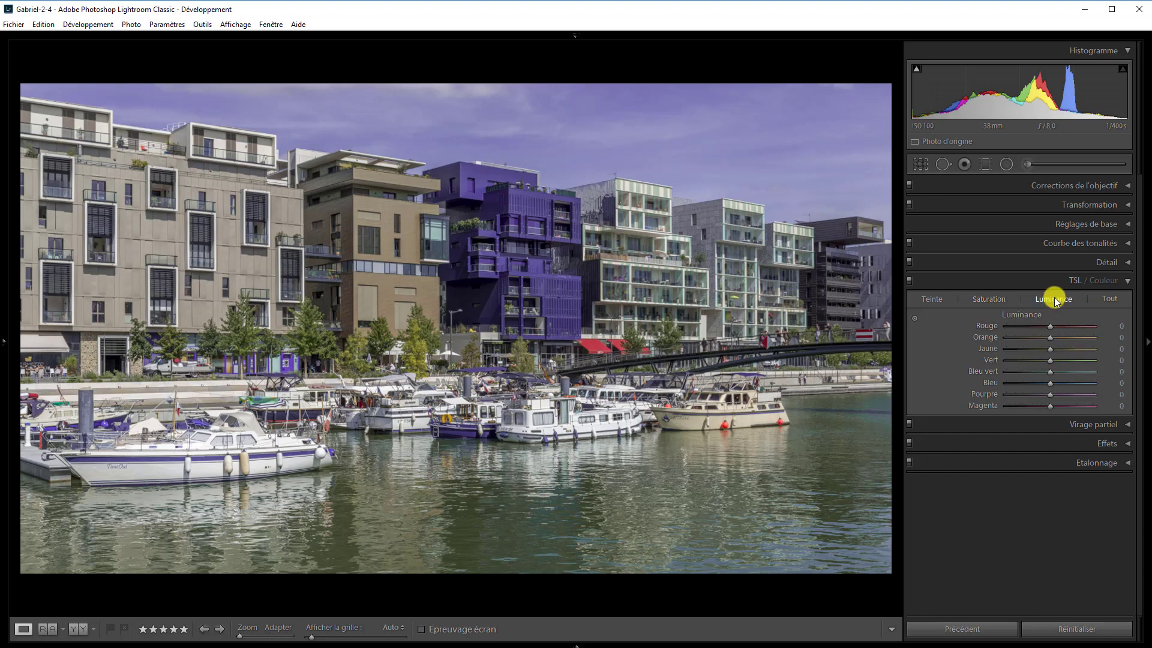
# Reset the blue hue, try it again at +60, and restore it to 0
pyautogui.click(932, 298)
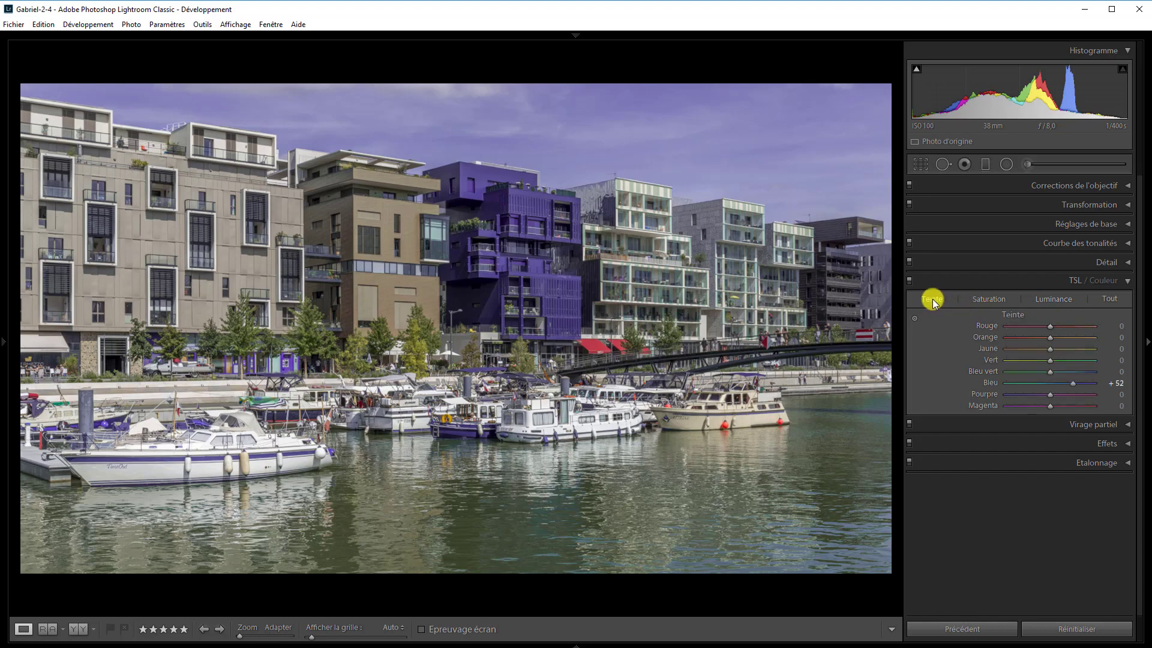
pyautogui.moveTo(1049, 383); pyautogui.dragTo(1071, 383)
pyautogui.doubleClick(1071, 384)
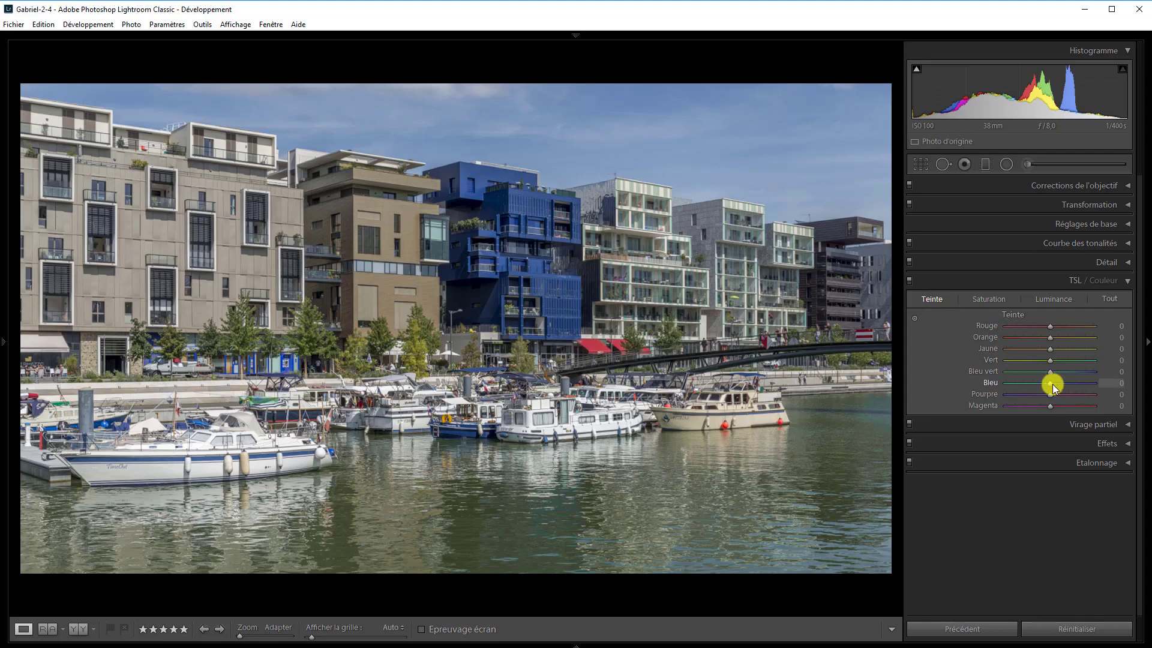
pyautogui.moveTo(1052, 383); pyautogui.dragTo(1078, 383)
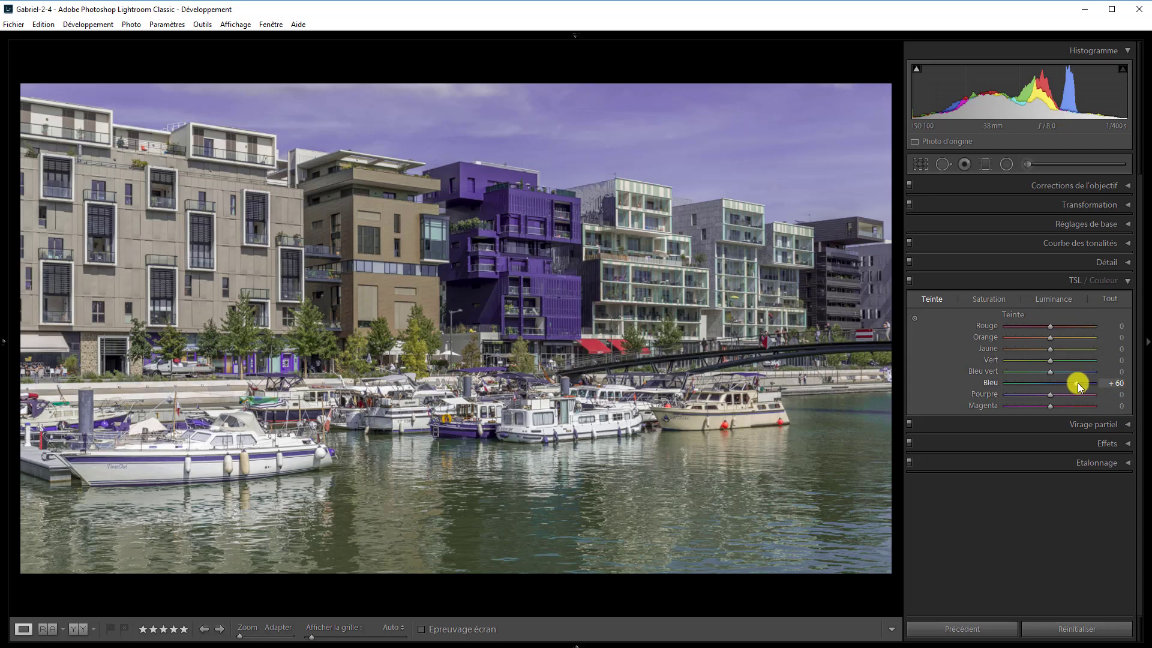
pyautogui.doubleClick(1078, 382)
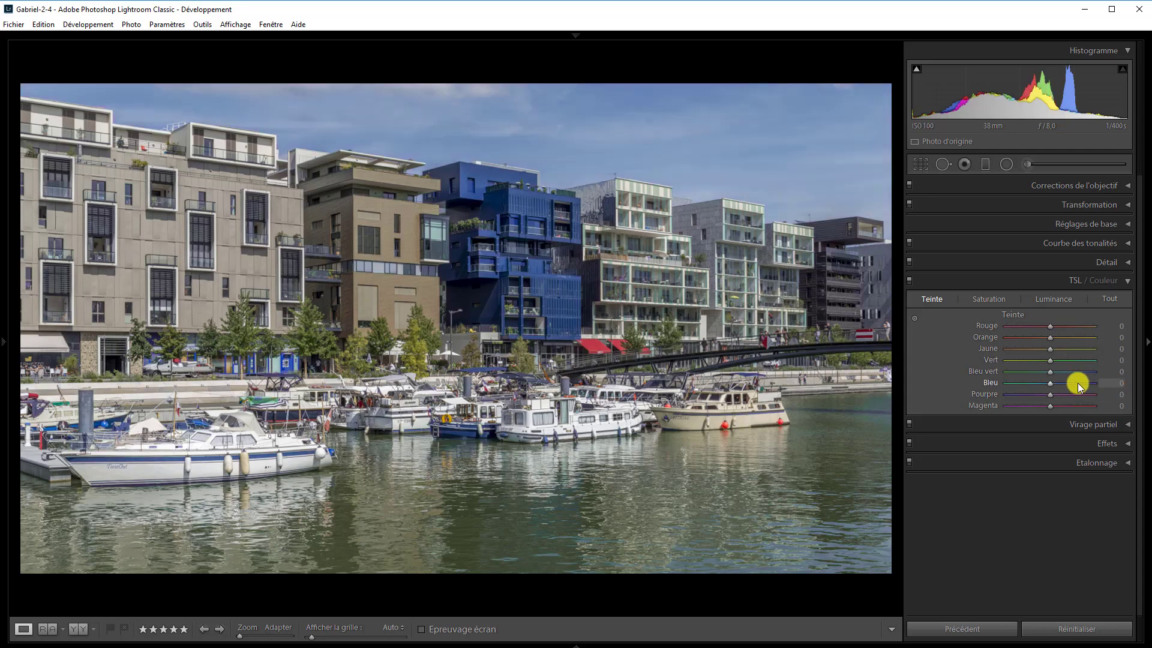
# Try a blue luminance of +45 and reset it to 0
pyautogui.click(1056, 298)
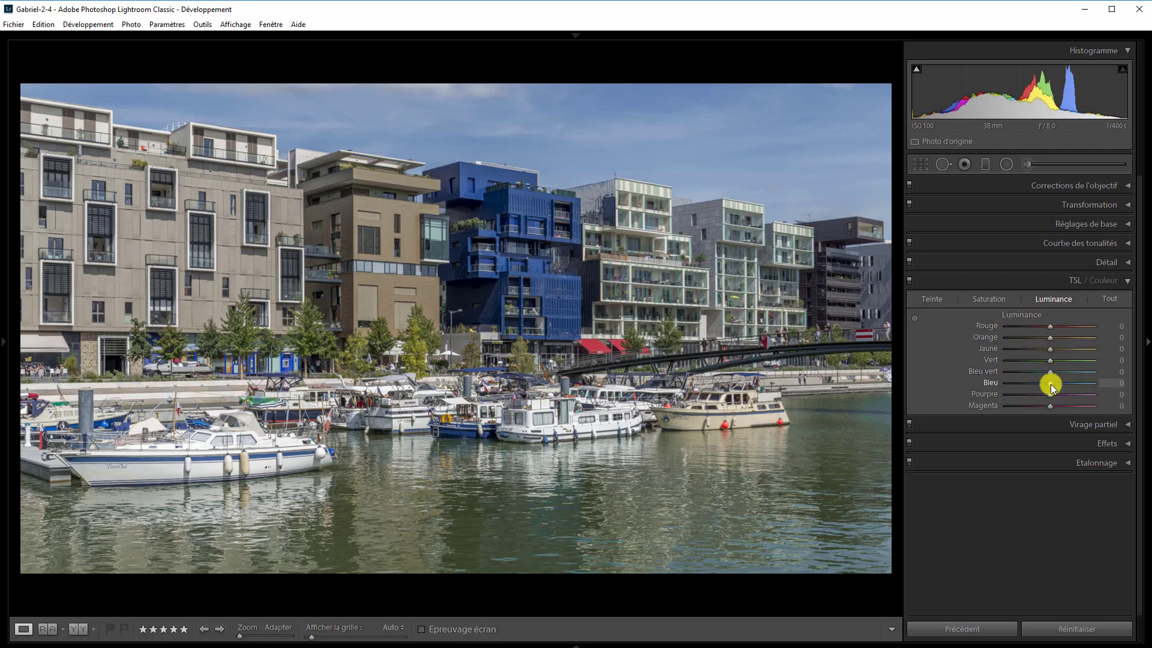
pyautogui.moveTo(1052, 384)
pyautogui.mouseDown()
pyautogui.moveTo(1083, 384)
pyautogui.moveTo(1072, 384)
pyautogui.mouseUp()
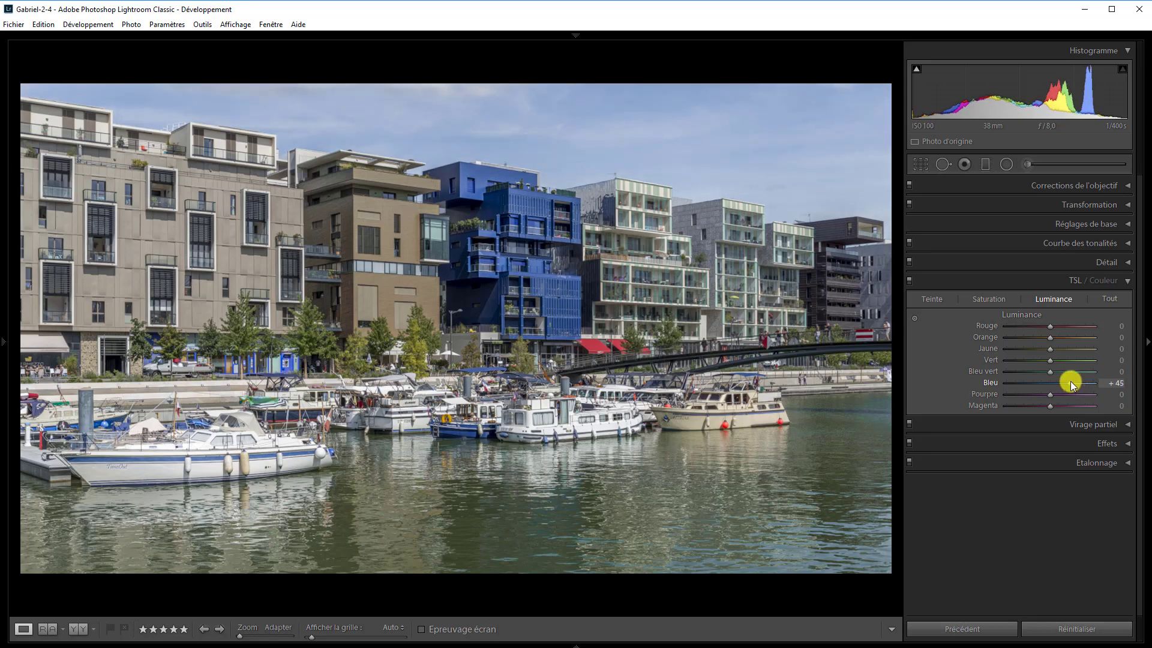
pyautogui.doubleClick(1072, 385)
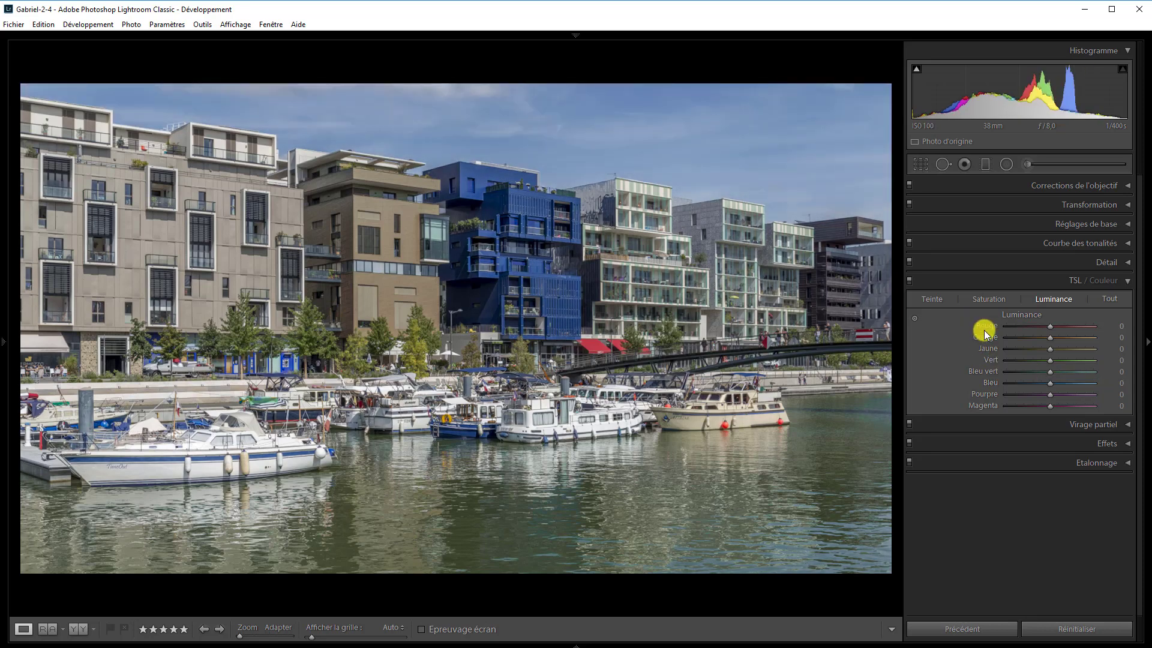
# Reset the blue-green (Bleu vert) saturation to 0 and return to the hue adjustments
pyautogui.click(975, 301)
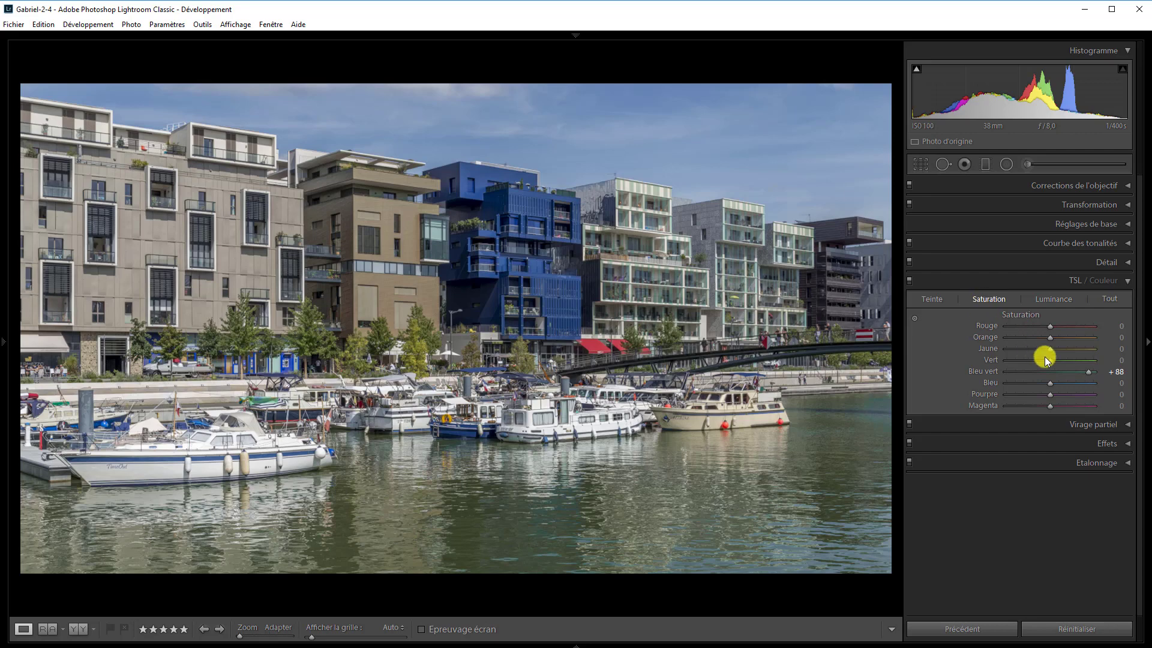
pyautogui.moveTo(1050, 372); pyautogui.dragTo(1088, 374)
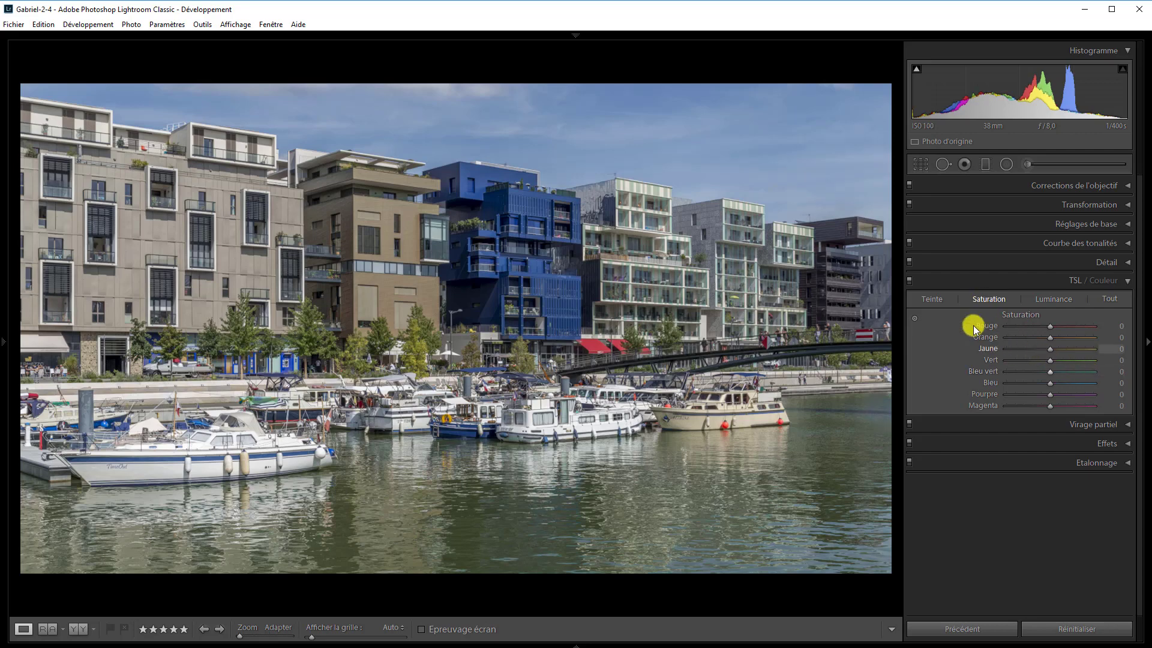
pyautogui.click(930, 301)
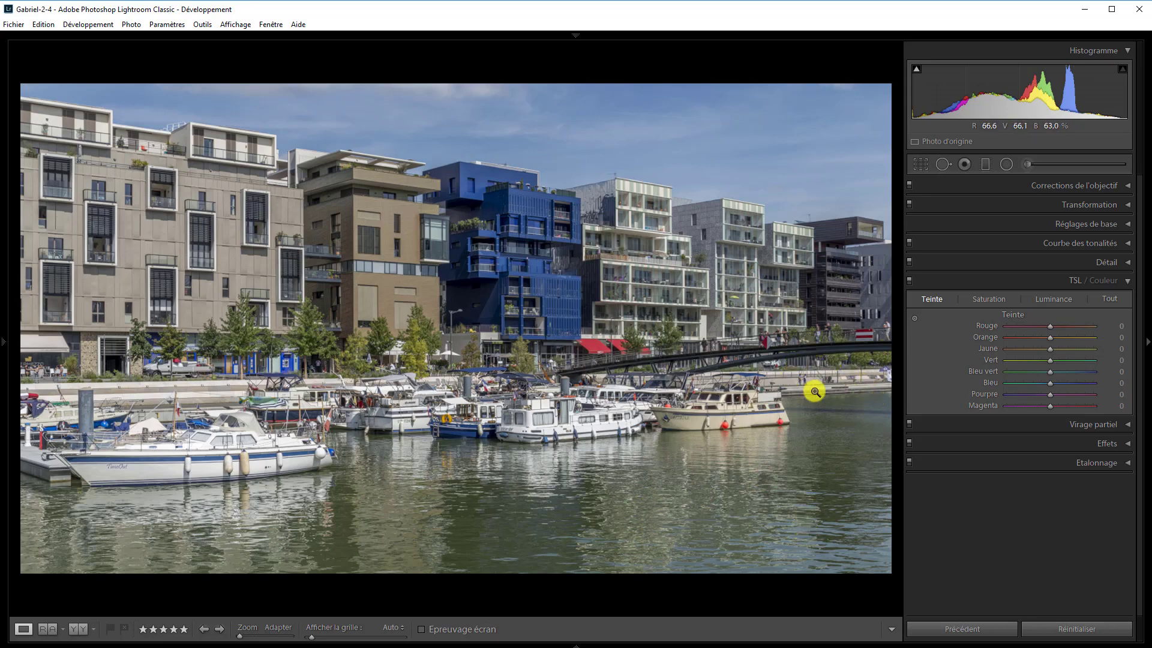
# Adjust the water's hue with the targeted adjustment tool to yellow (Jaune) +18 and green (Vert) +34
pyautogui.click(915, 317)
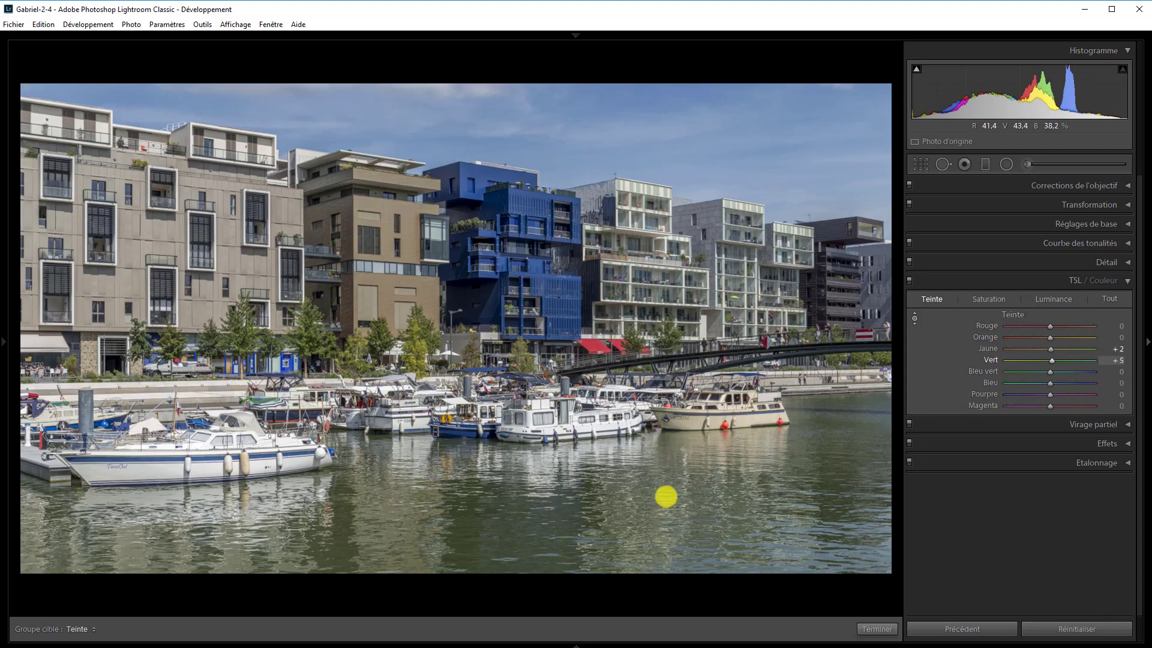
pyautogui.moveTo(666, 497)
pyautogui.mouseDown()
pyautogui.moveTo(666, 470)
pyautogui.moveTo(669, 532)
pyautogui.moveTo(668, 497)
pyautogui.mouseUp()
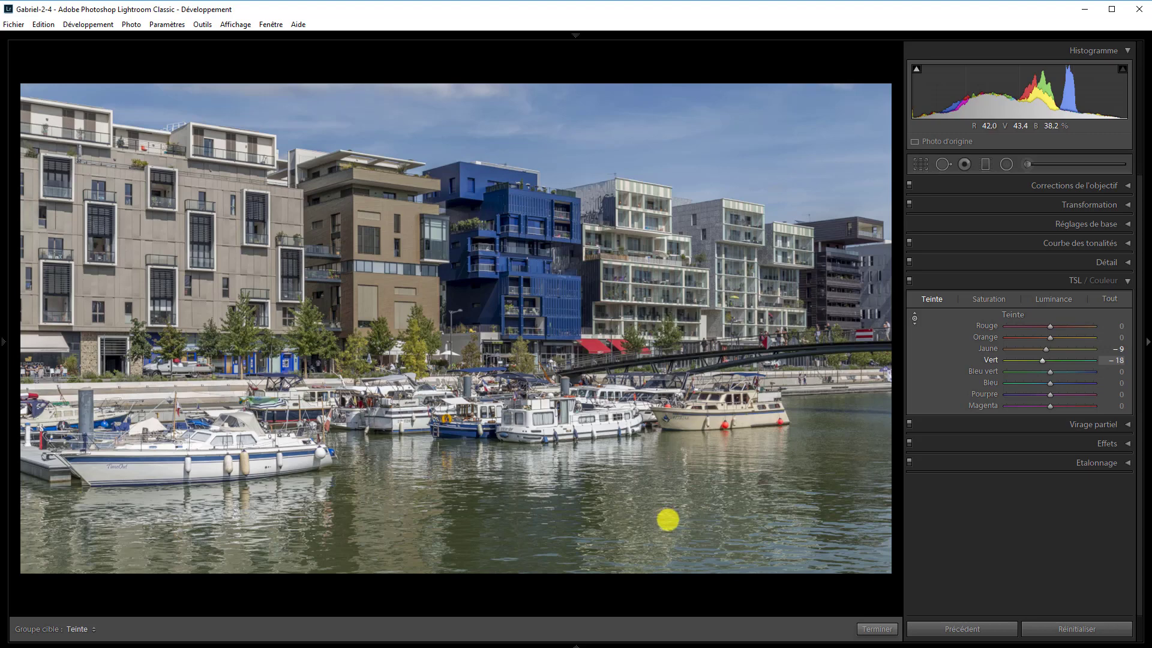
pyautogui.moveTo(667, 535); pyautogui.dragTo(685, 472)
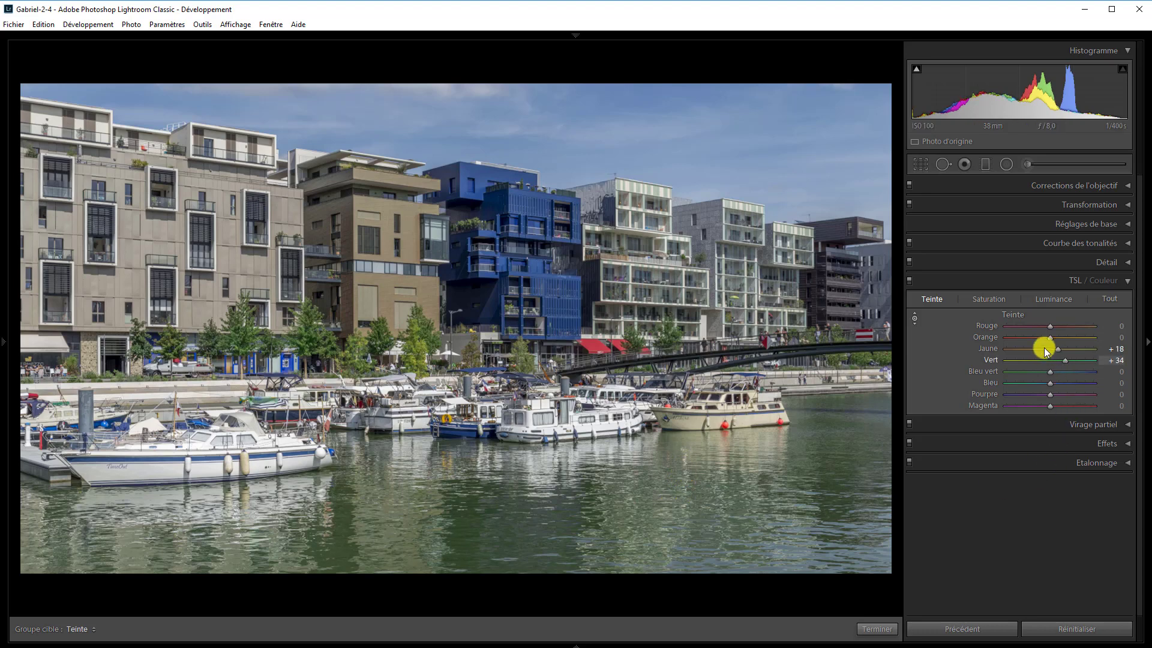
# Try a targeted saturation reduction on the water, lowering green (Vert) to -56, and restore it to 0
pyautogui.click(998, 298)
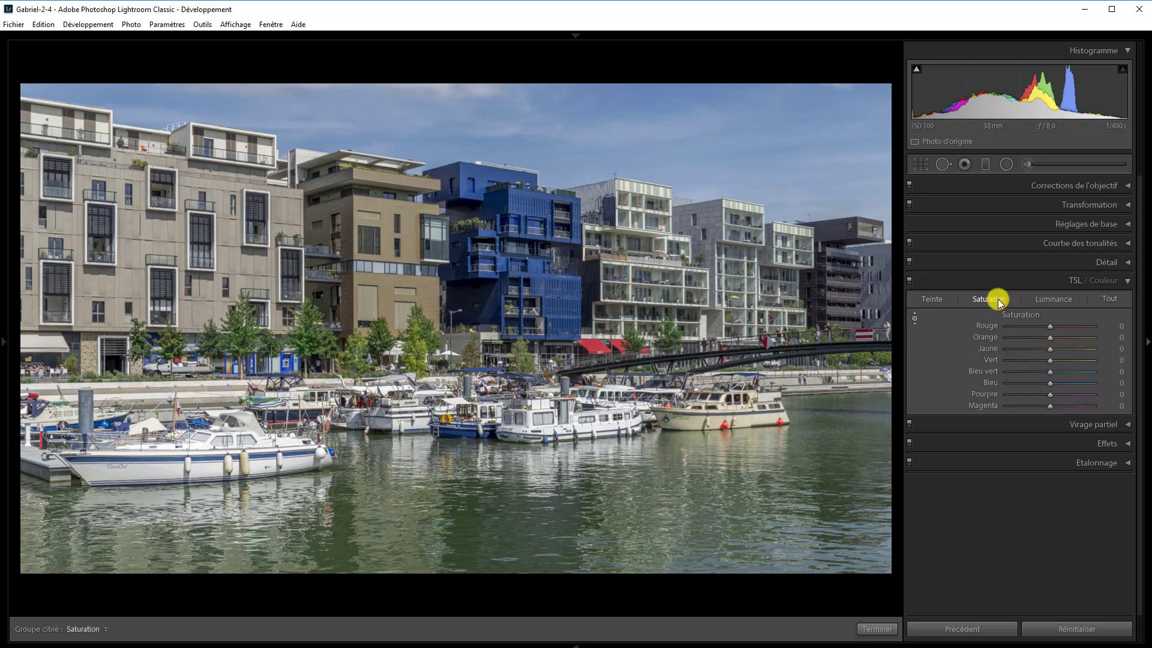
pyautogui.click(915, 319)
pyautogui.click(914, 319)
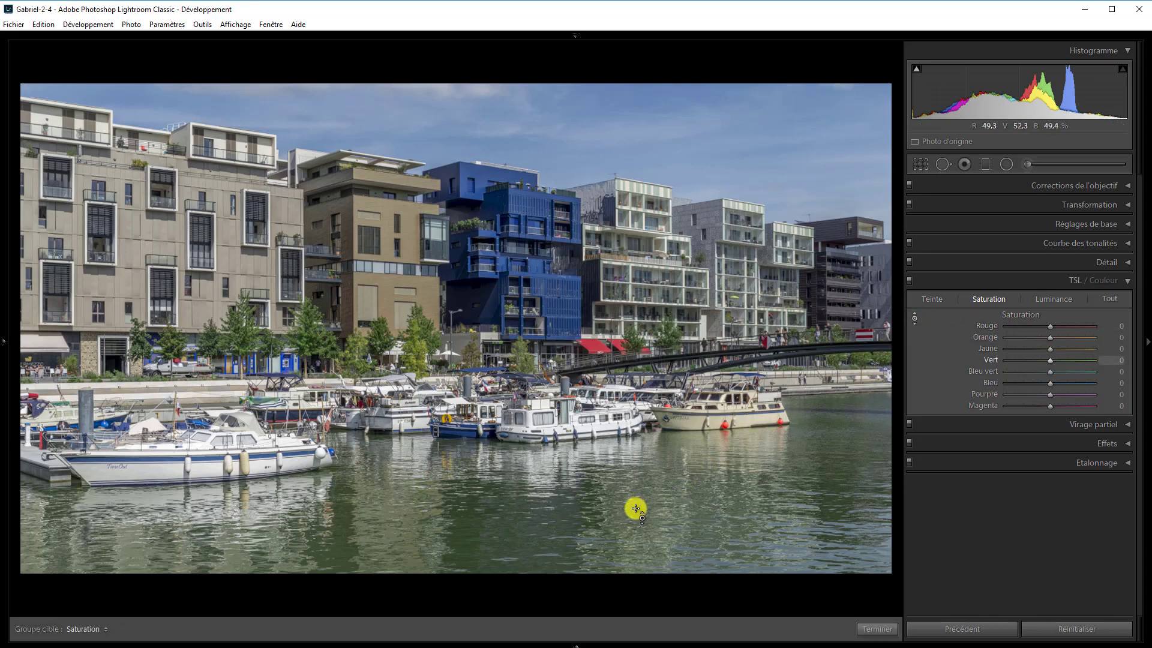
pyautogui.moveTo(635, 509); pyautogui.dragTo(648, 538)
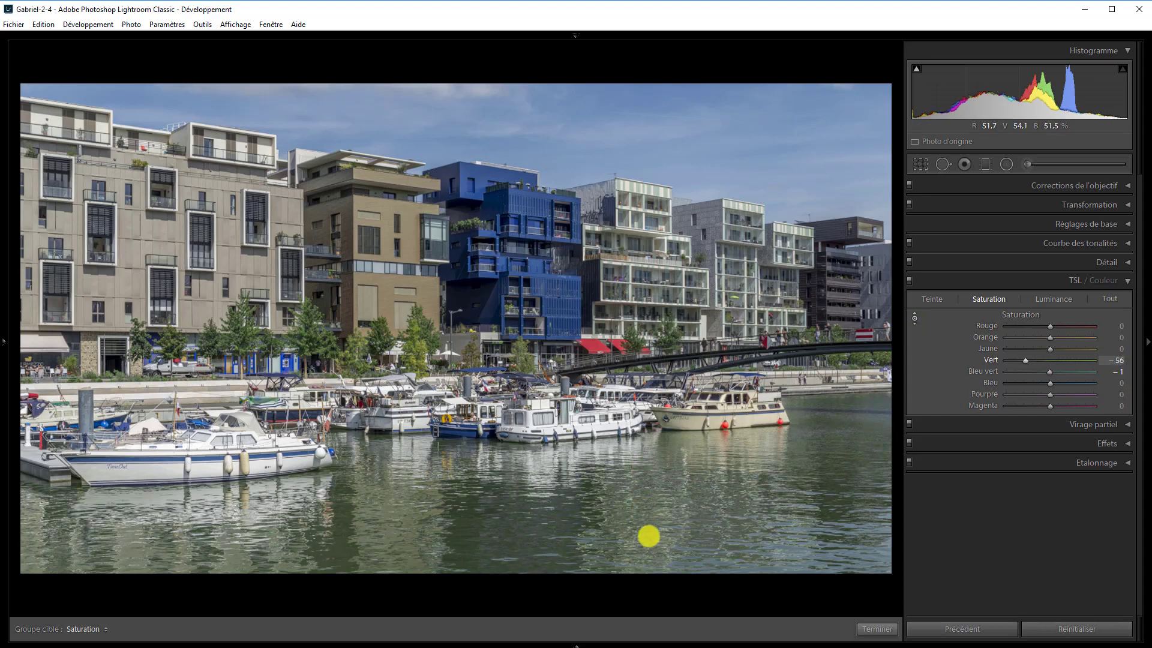
pyautogui.moveTo(656, 494); pyautogui.dragTo(661, 538)
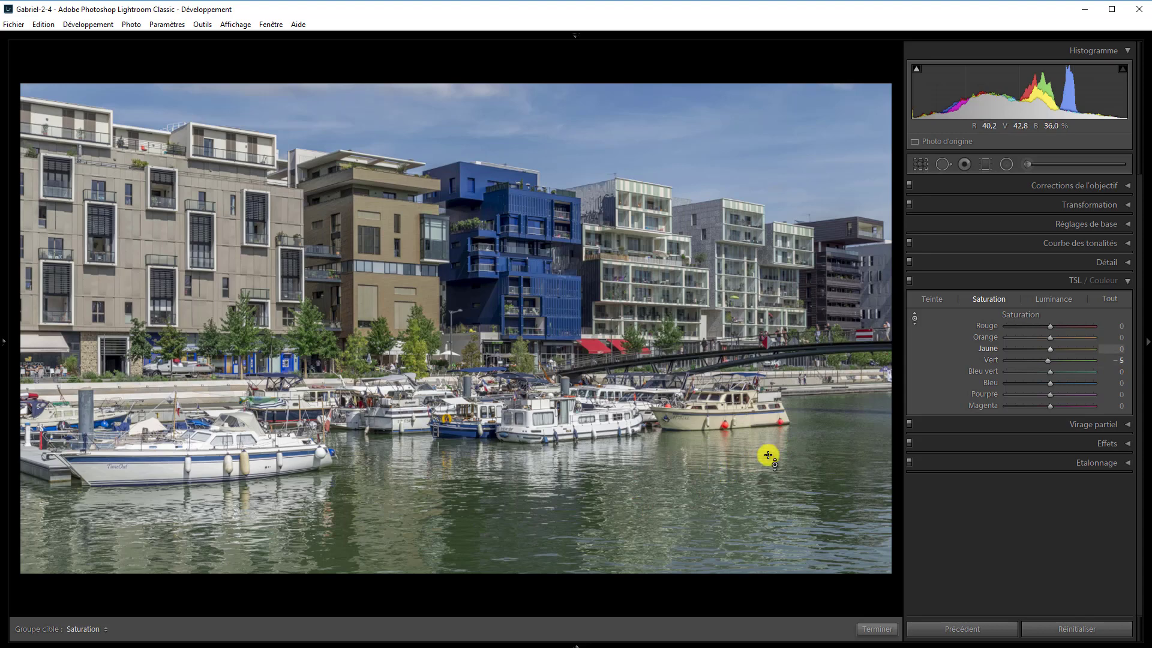
pyautogui.click(914, 318)
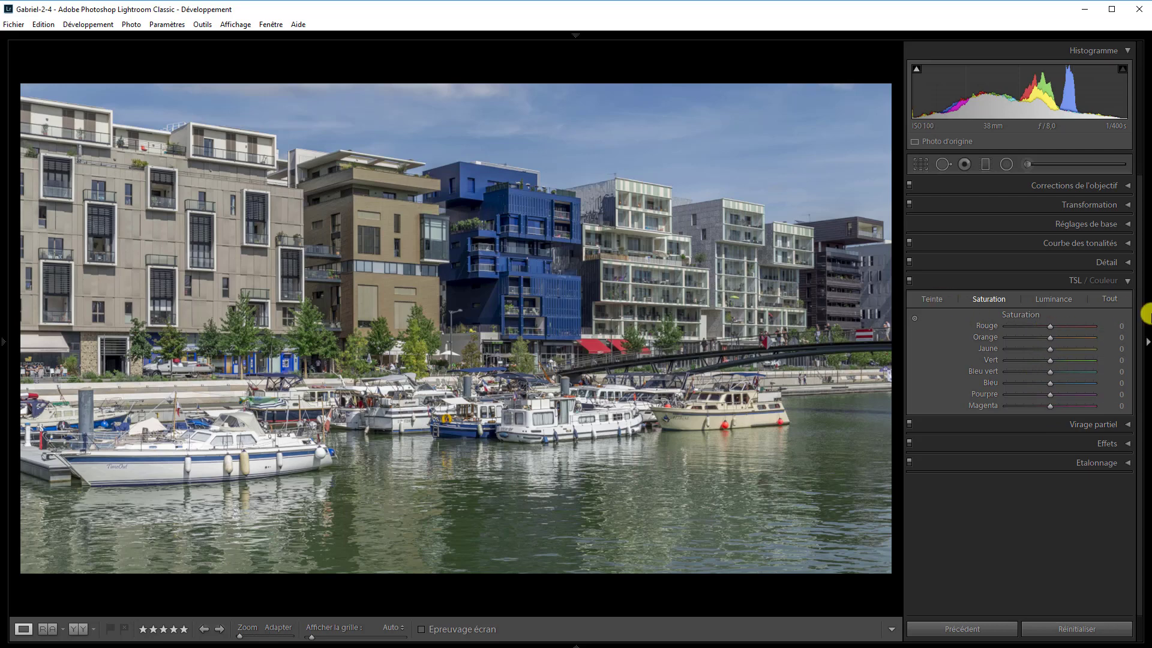
# Review the hue, saturation and luminance adjustments all together, and collapse the HSL (TSL) settings
pyautogui.click(1113, 299)
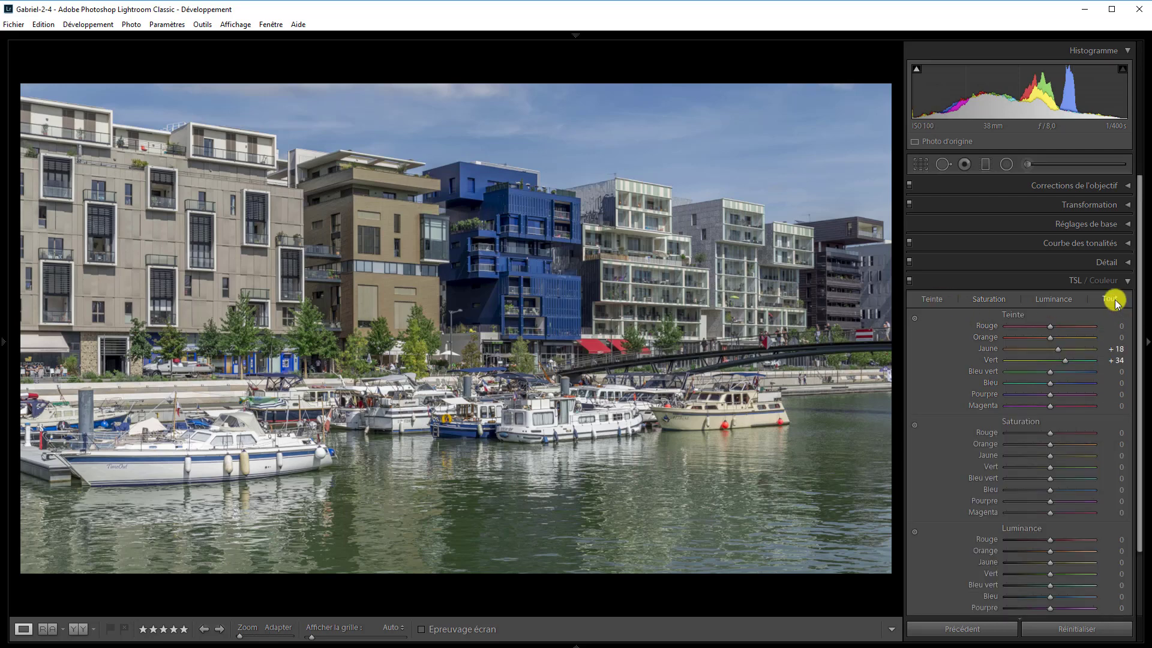
pyautogui.moveTo(1141, 346); pyautogui.dragTo(1146, 381)
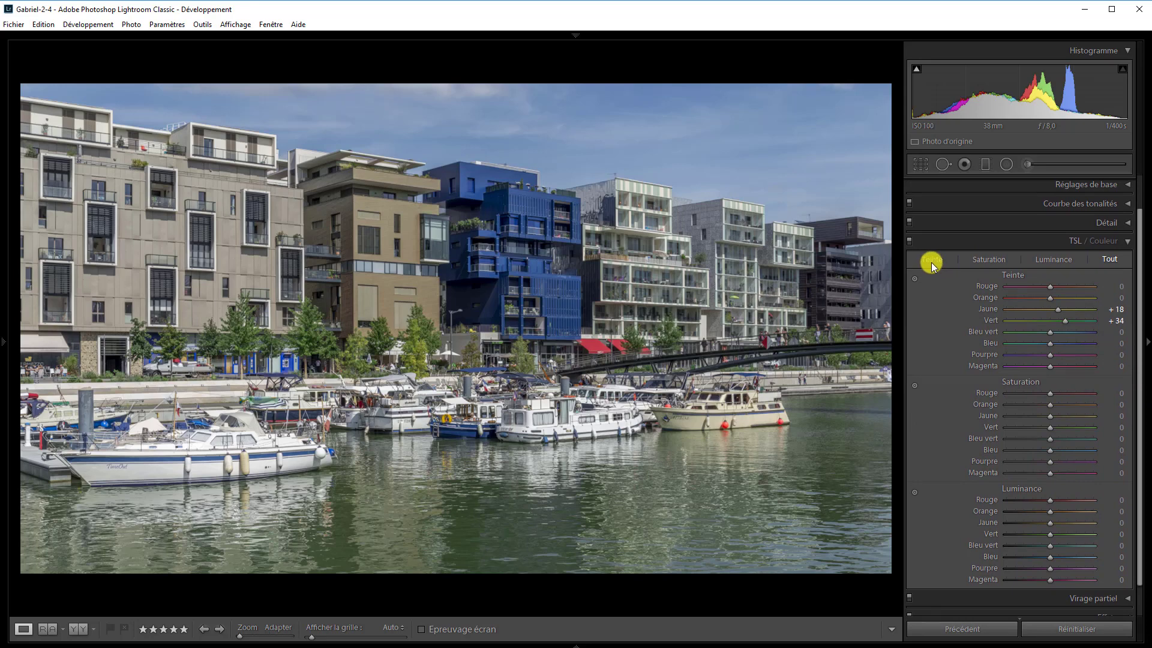
pyautogui.click(1130, 242)
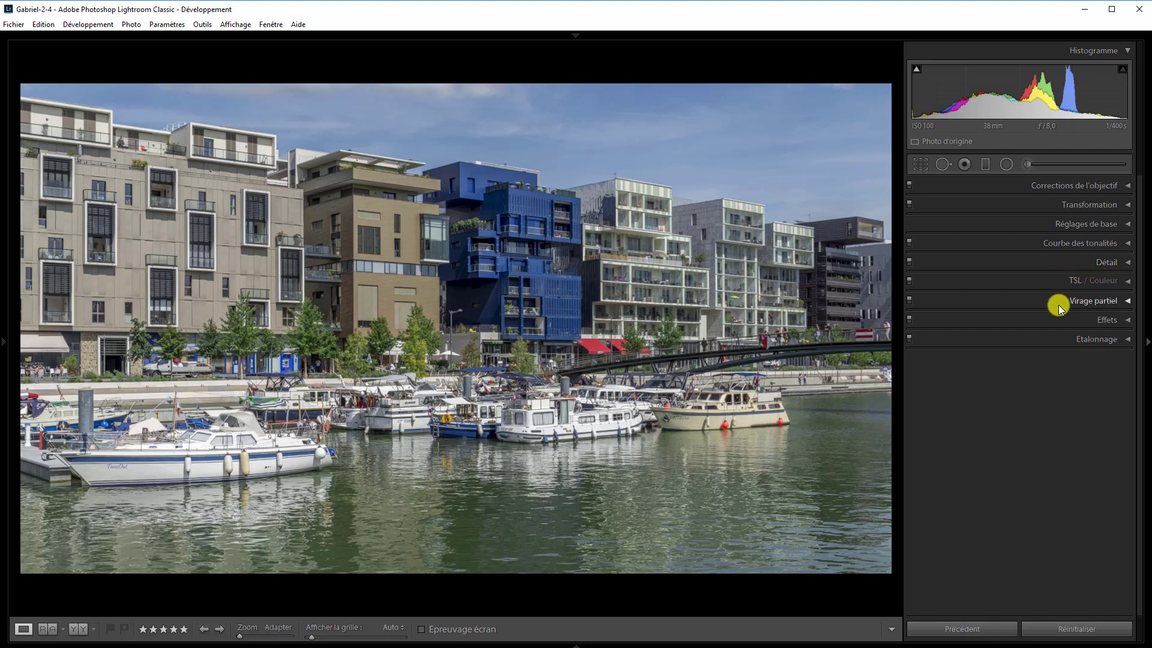
# Convert the photo to the black-and-white (Noir/blanc) treatment and open its black-and-white mix settings
pyautogui.click(1128, 225)
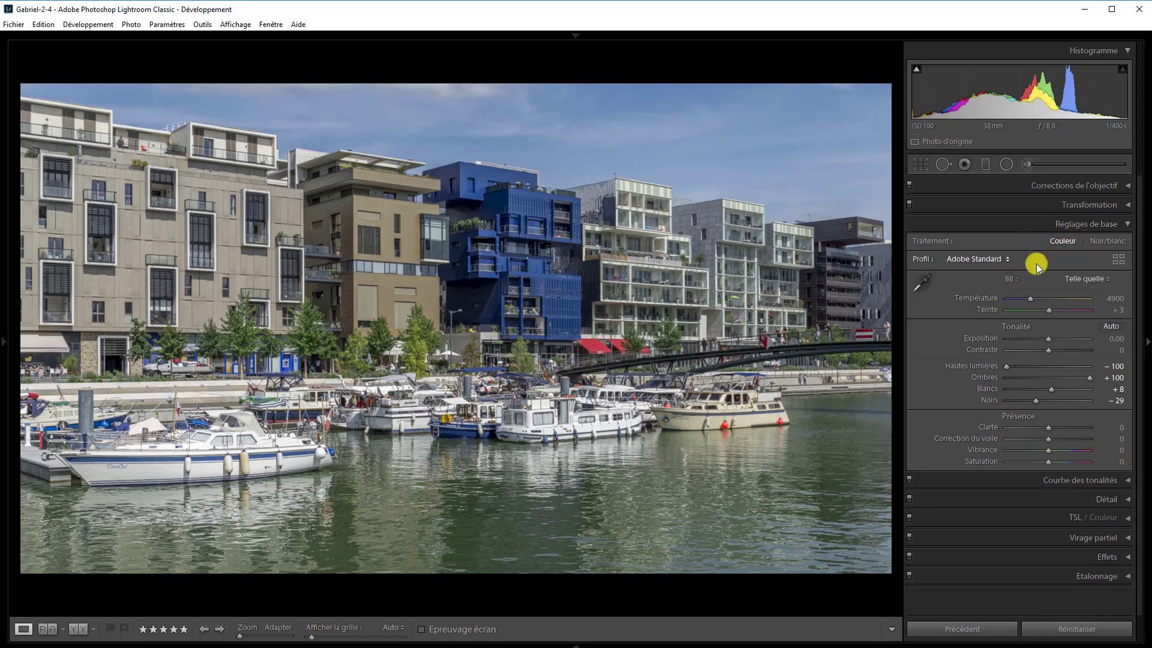
pyautogui.click(1106, 241)
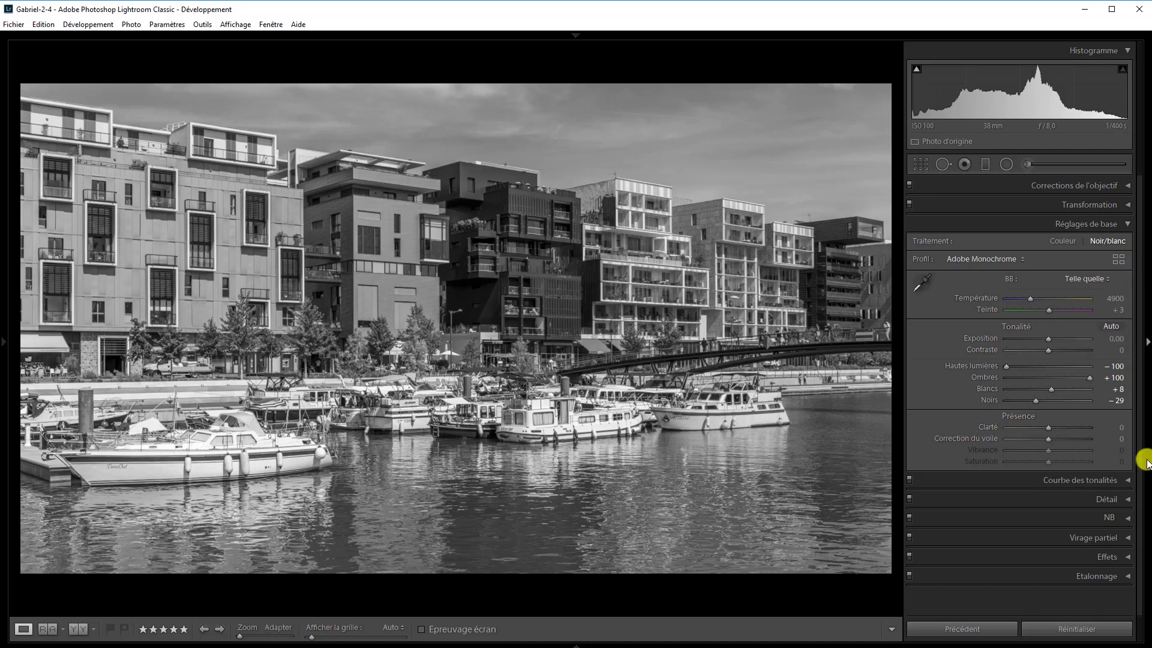
pyautogui.click(1129, 227)
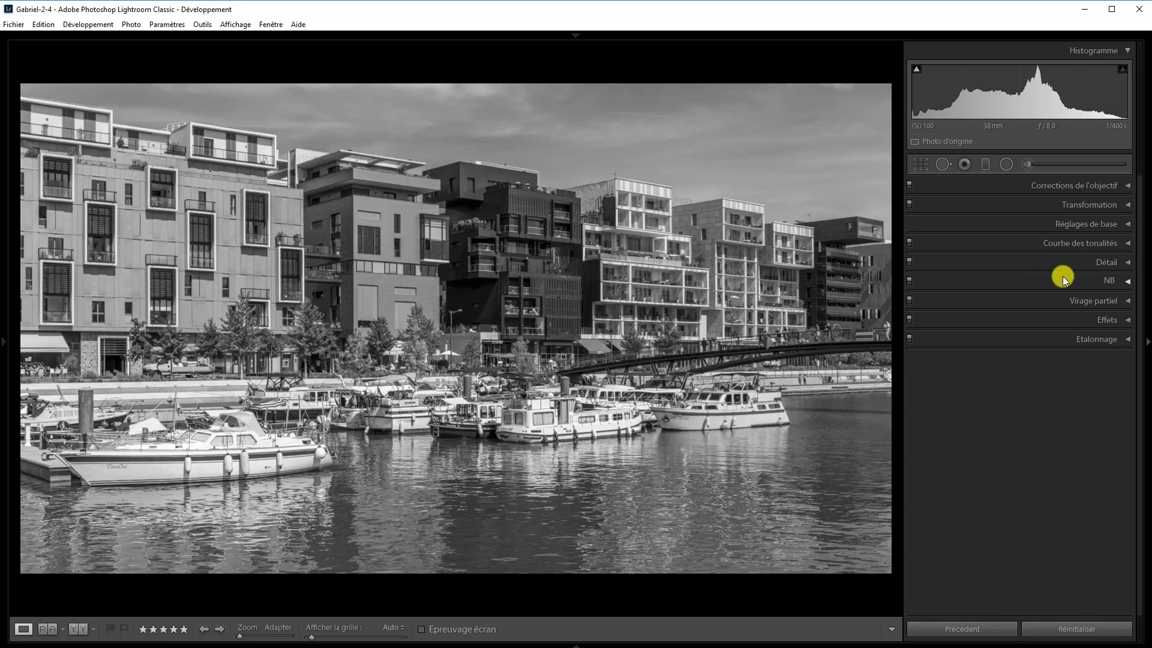
pyautogui.click(1128, 280)
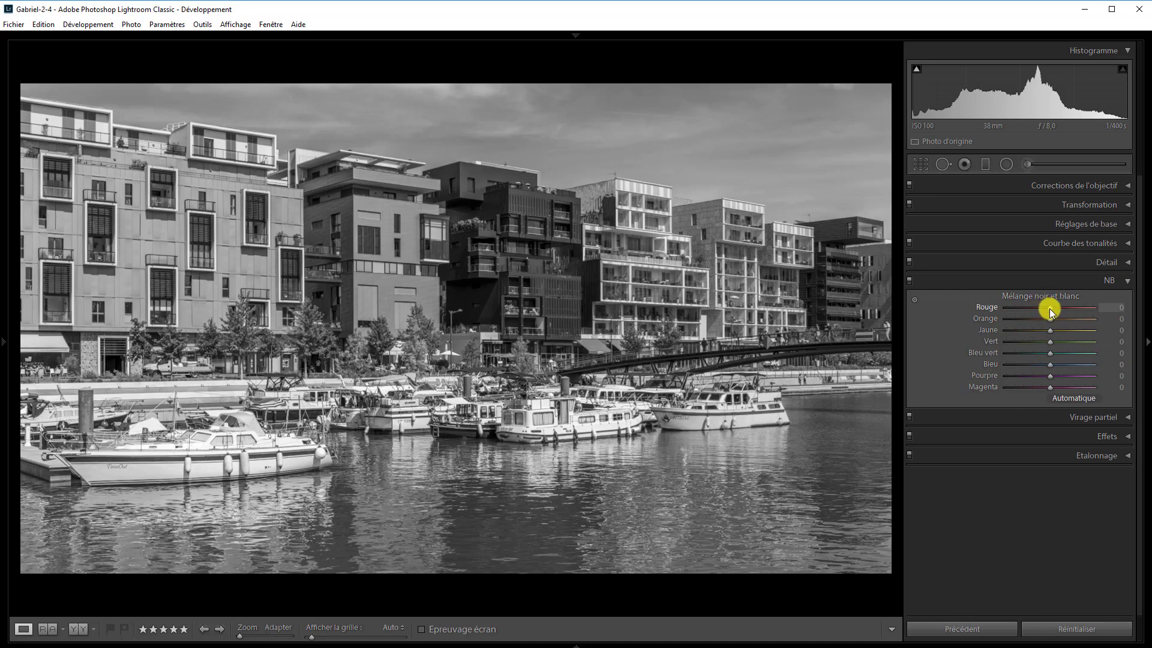
# Try darkening red and raising blue to +45 in the black-and-white mix, restoring both to 0
pyautogui.moveTo(1051, 312)
pyautogui.mouseDown()
pyautogui.moveTo(1018, 309)
pyautogui.moveTo(1043, 310)
pyautogui.mouseUp()
pyautogui.moveTo(1041, 308)
pyautogui.mouseDown()
pyautogui.moveTo(1023, 312)
pyautogui.moveTo(1048, 310)
pyautogui.mouseUp()
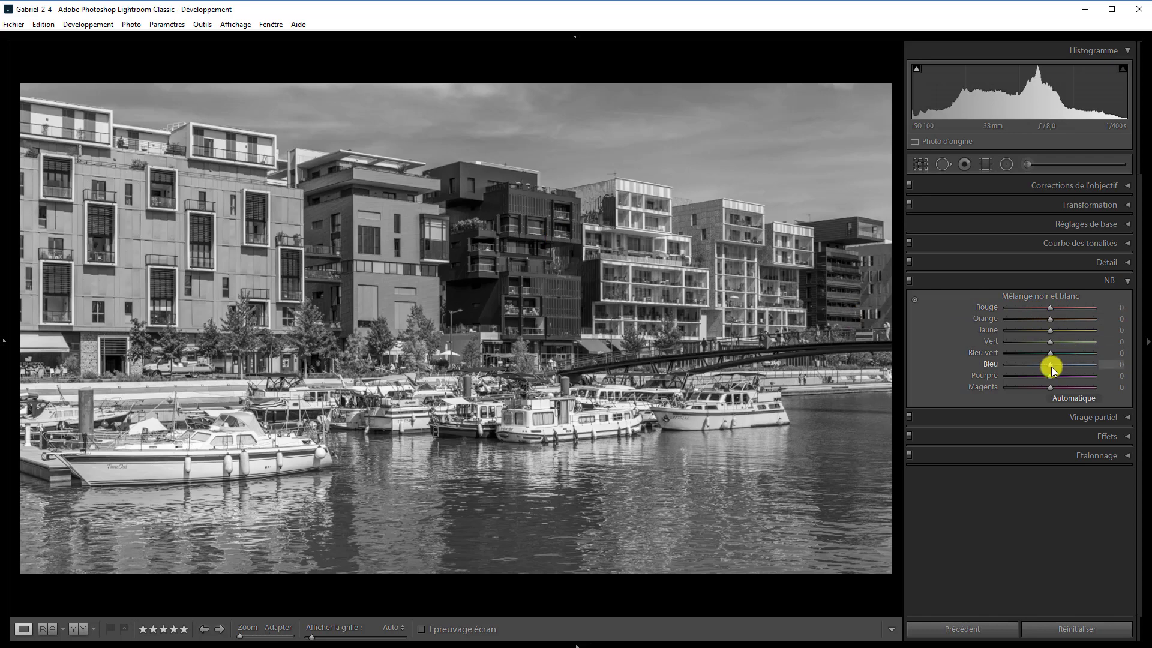
pyautogui.moveTo(1051, 367)
pyautogui.mouseDown()
pyautogui.moveTo(1074, 364)
pyautogui.moveTo(1040, 363)
pyautogui.moveTo(1067, 362)
pyautogui.mouseUp()
pyautogui.moveTo(1070, 359); pyautogui.dragTo(1071, 360)
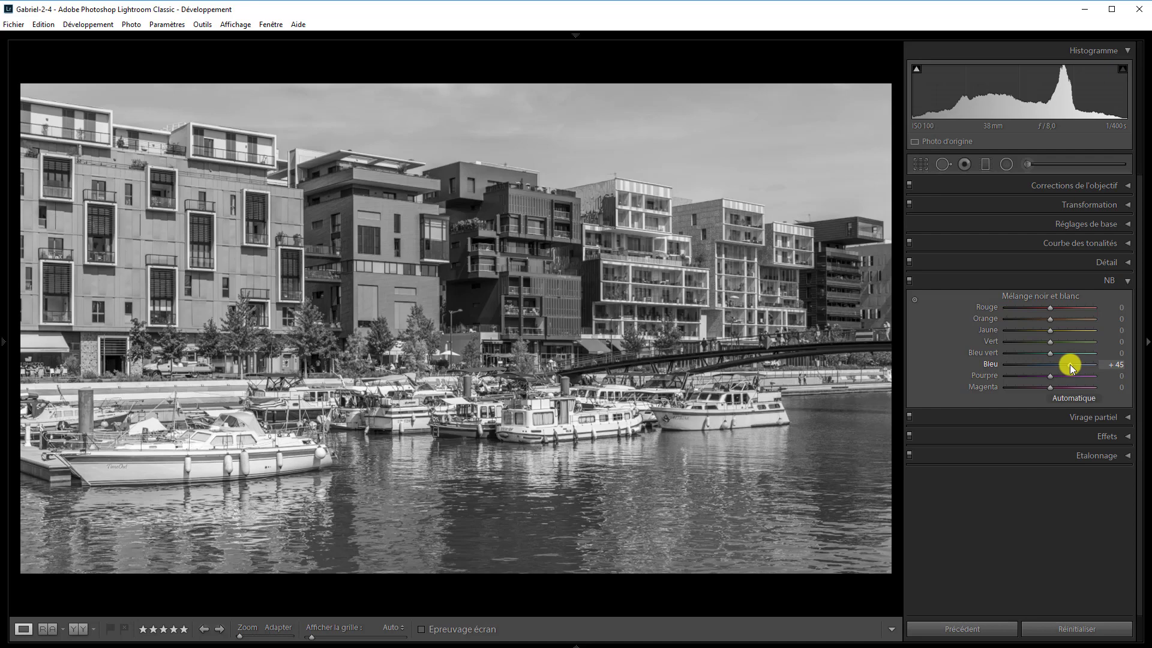
pyautogui.doubleClick(1070, 365)
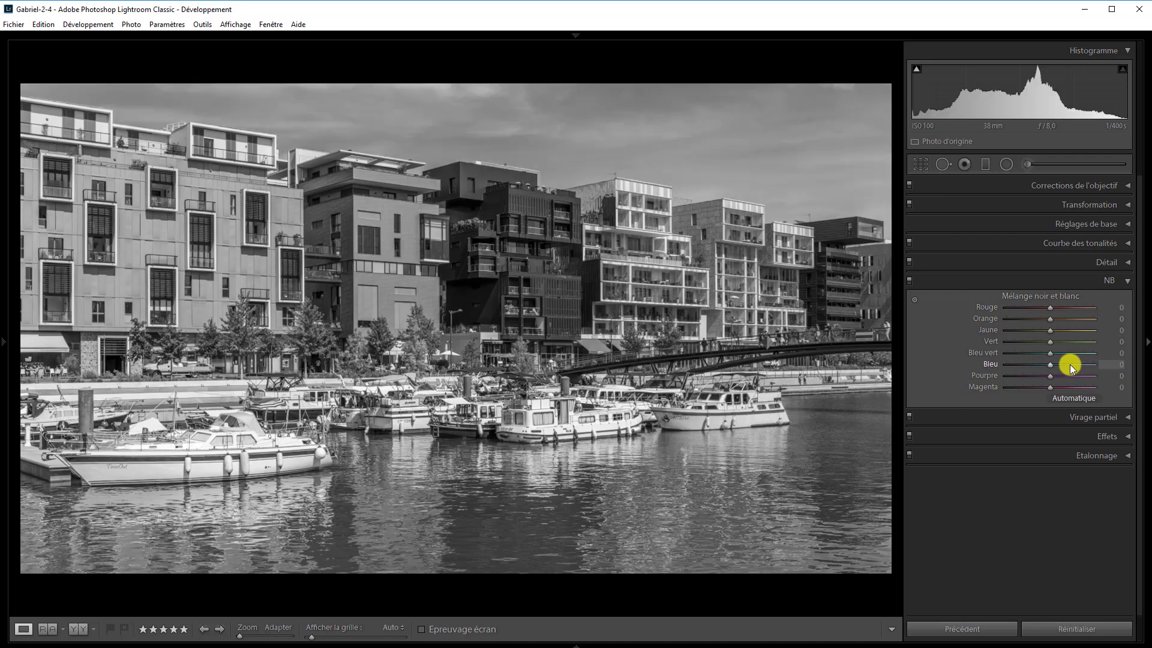
# Try the automatic black-and-white mix and reset the colour values to 0
pyautogui.click(1074, 397)
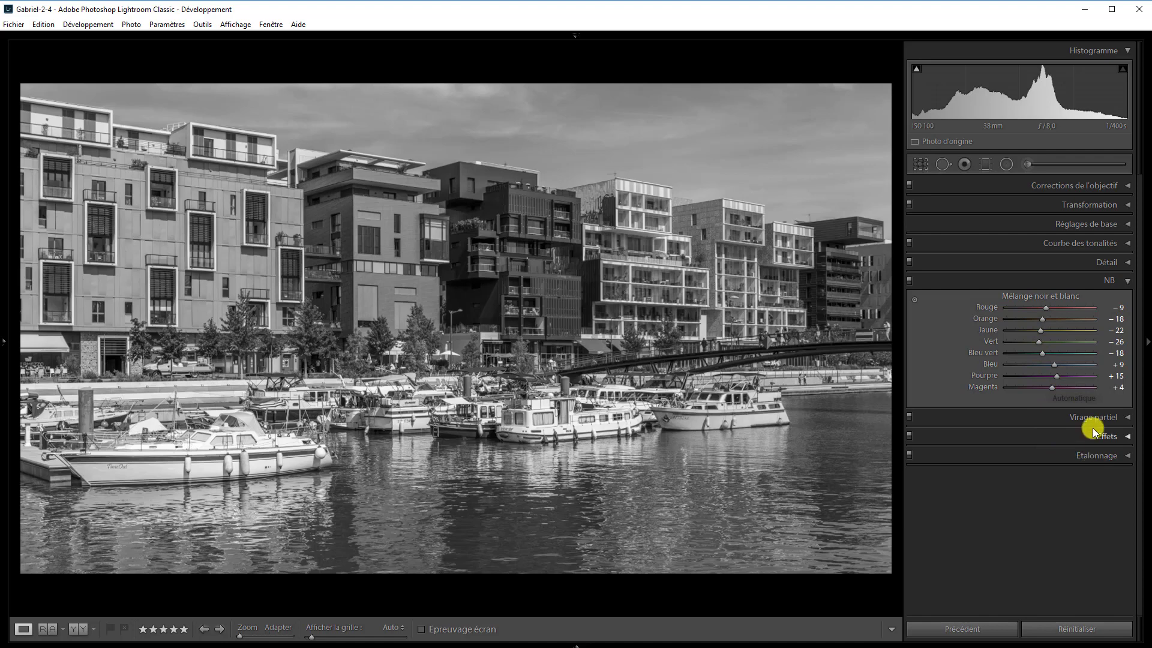
pyautogui.doubleClick(1046, 307)
pyautogui.doubleClick(1041, 320)
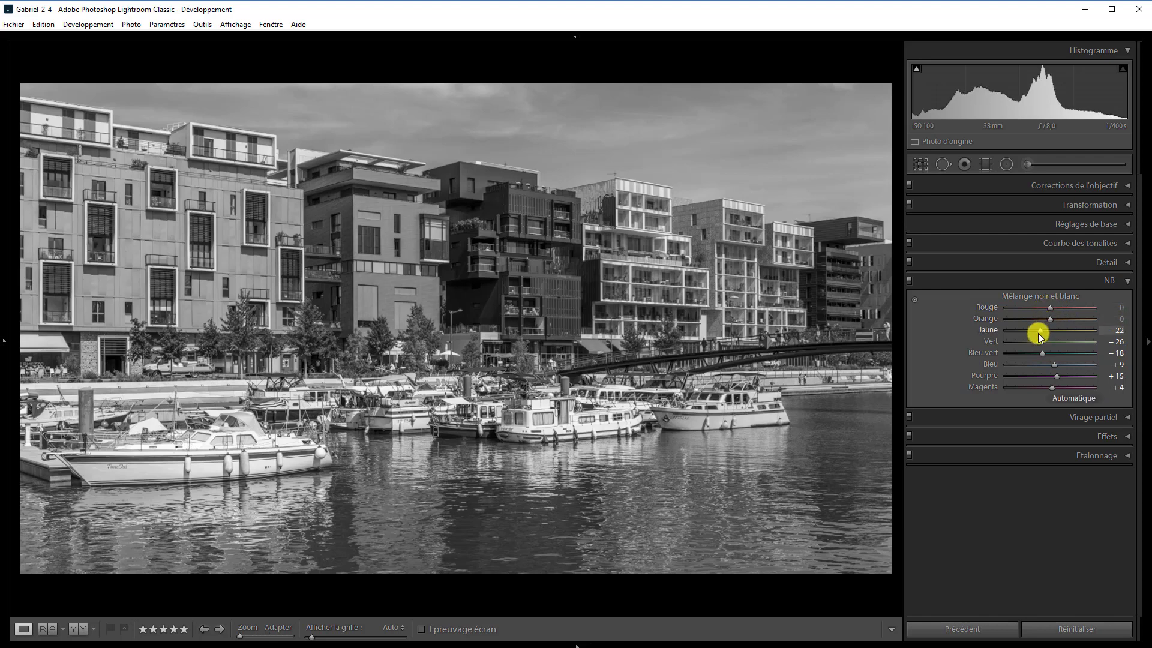
pyautogui.doubleClick(1038, 332)
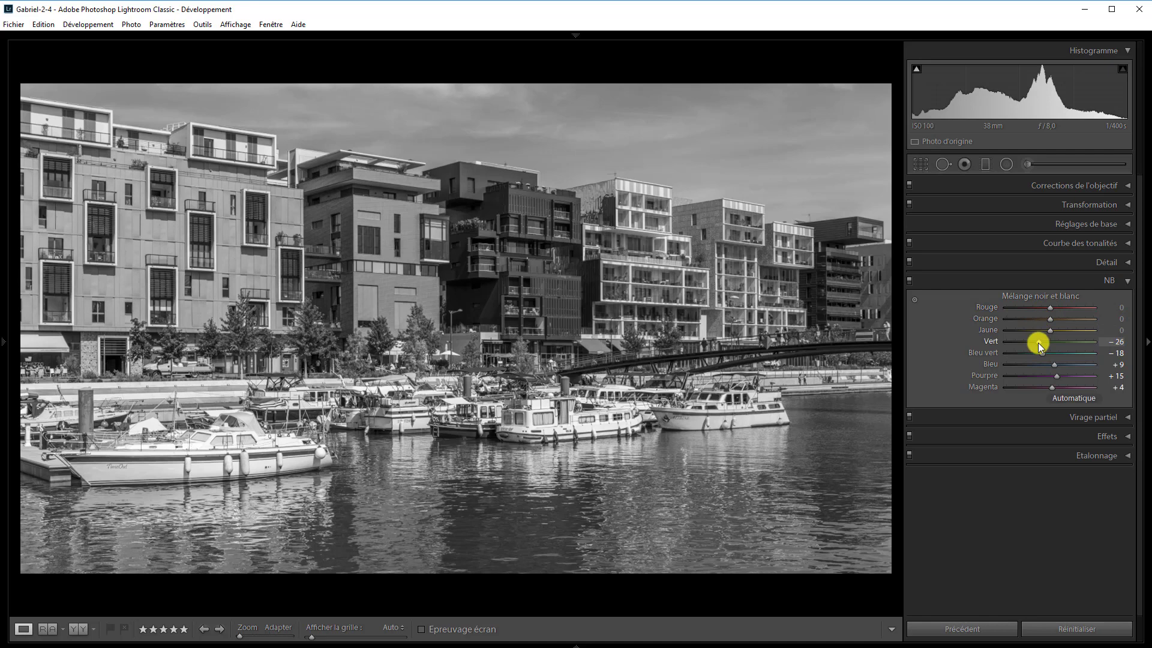
pyautogui.doubleClick(1038, 343)
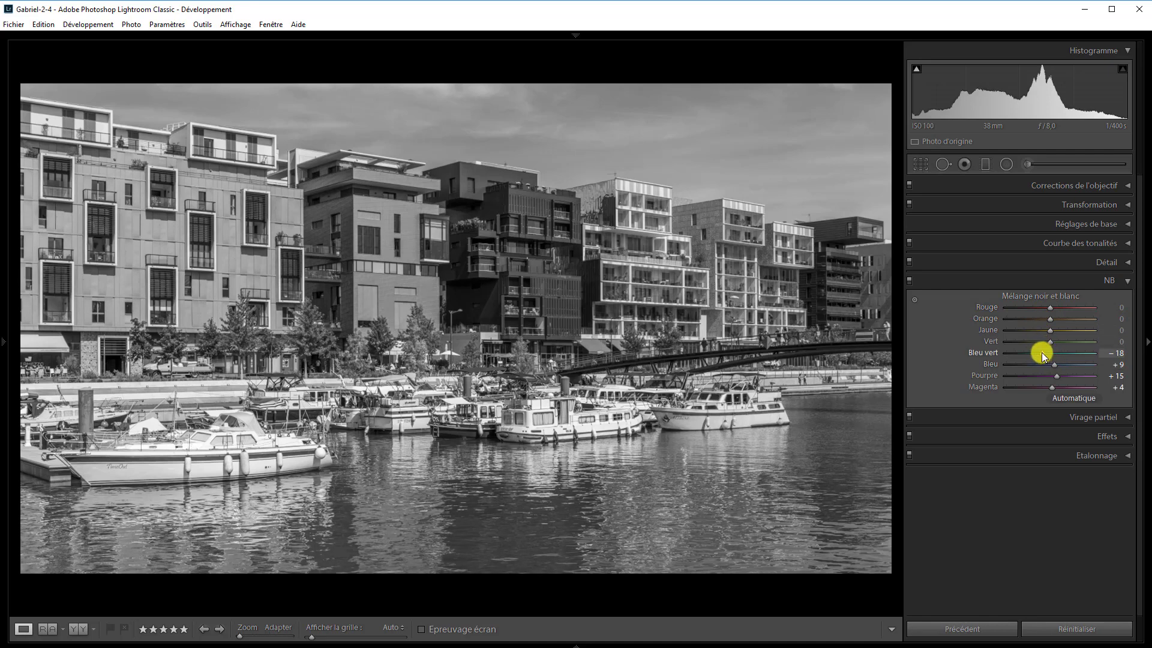
pyautogui.doubleClick(1041, 354)
pyautogui.doubleClick(1055, 365)
pyautogui.doubleClick(1055, 373)
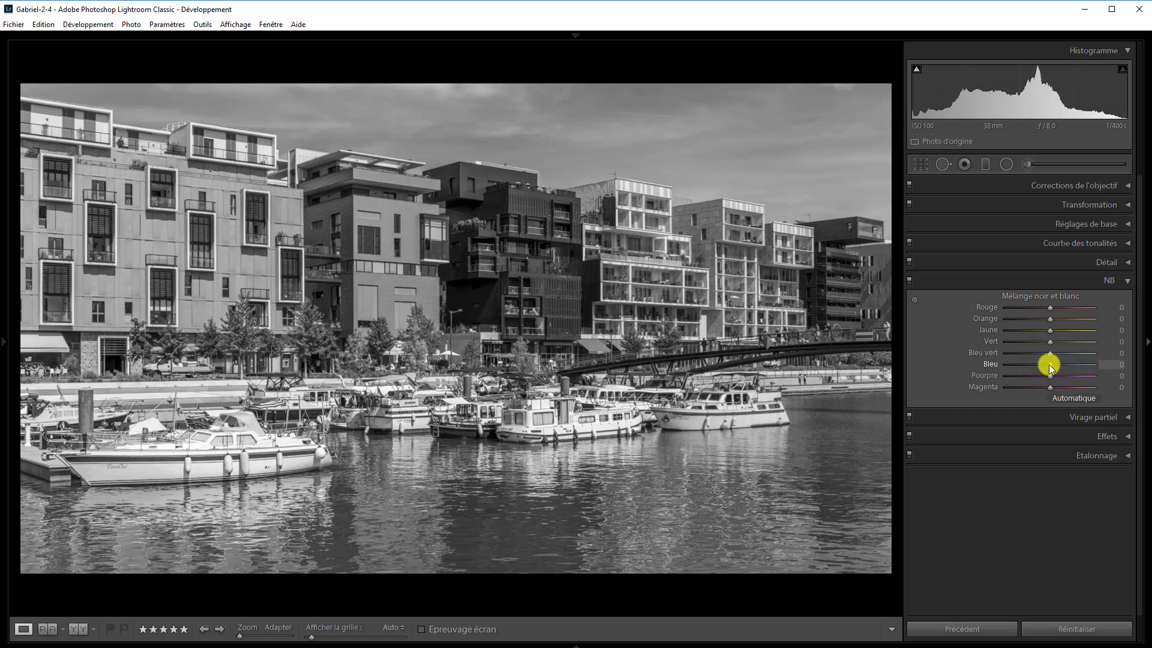
# Try a blue (Bleu) value of +52 in the black-and-white mix and reset it to 0
pyautogui.moveTo(1050, 365); pyautogui.dragTo(1072, 364)
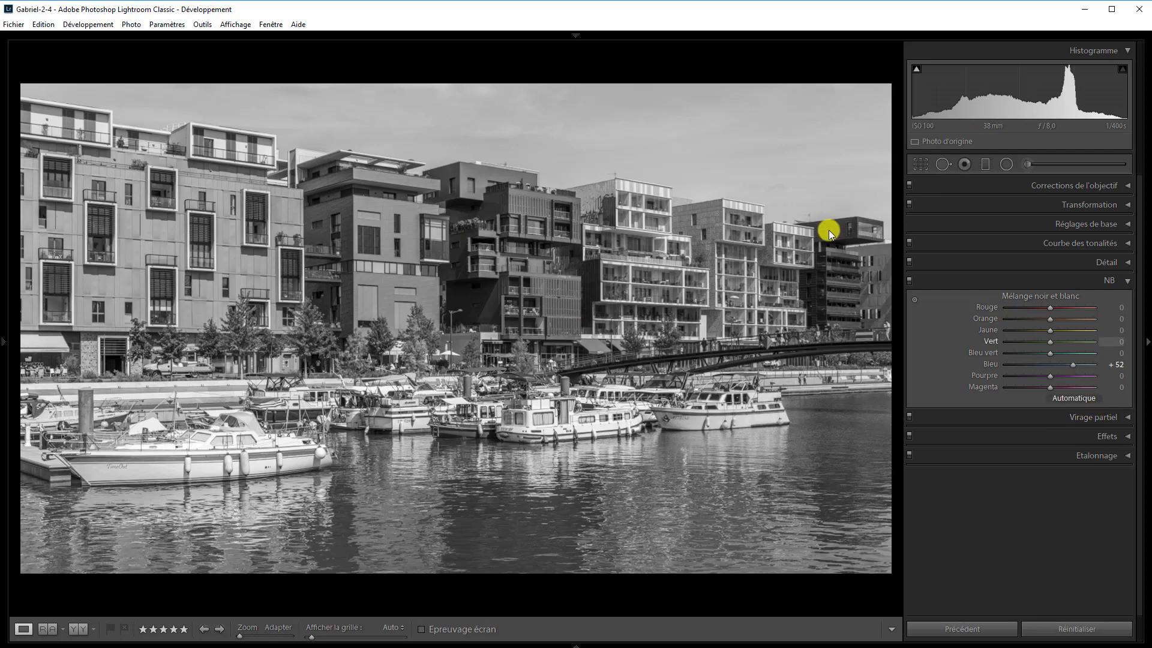
pyautogui.doubleClick(1072, 363)
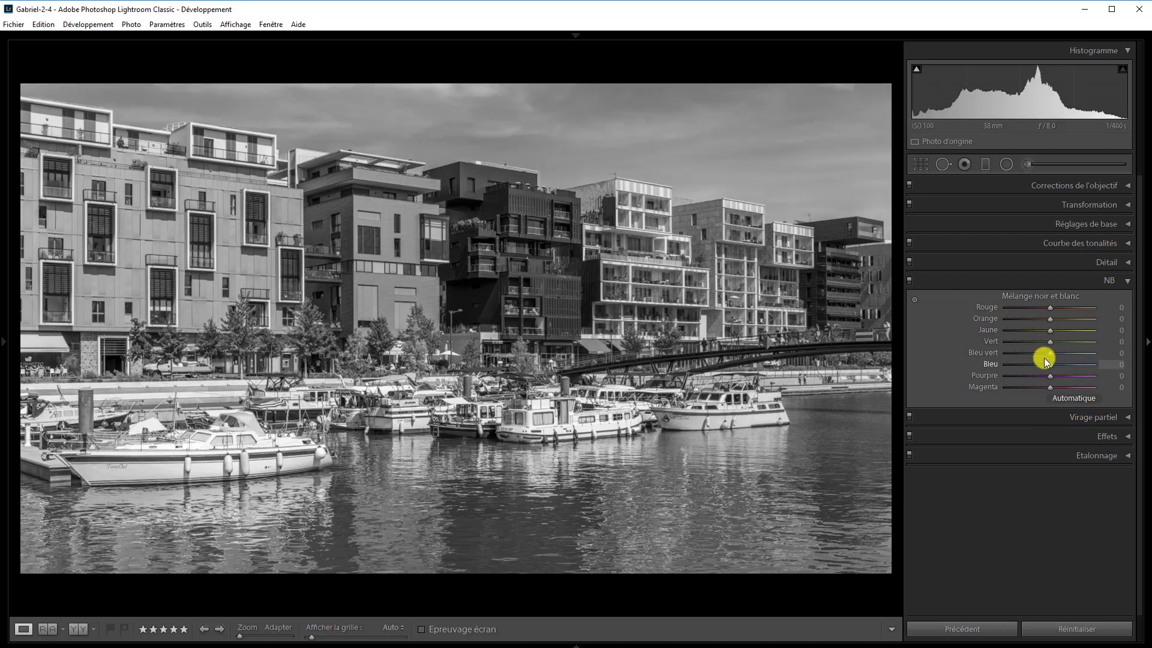
# Darken the sky with the targeted adjustment tool to a blue (Bleu) value of -15 in the black-and-white mix
pyautogui.click(914, 299)
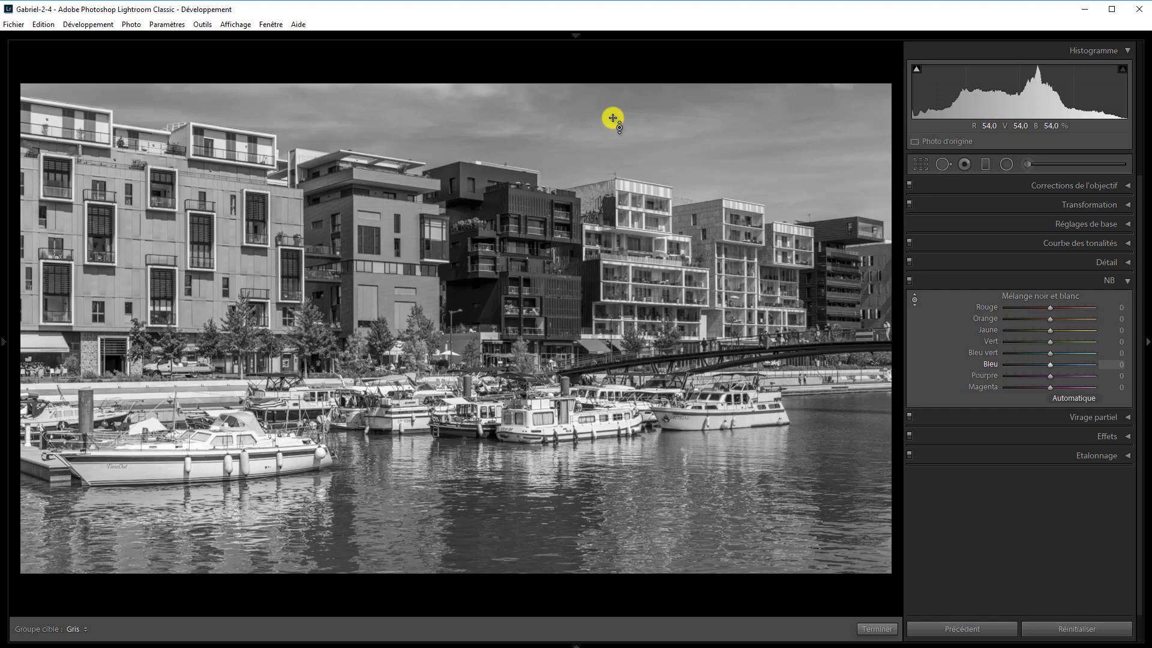
pyautogui.moveTo(613, 118); pyautogui.dragTo(612, 137)
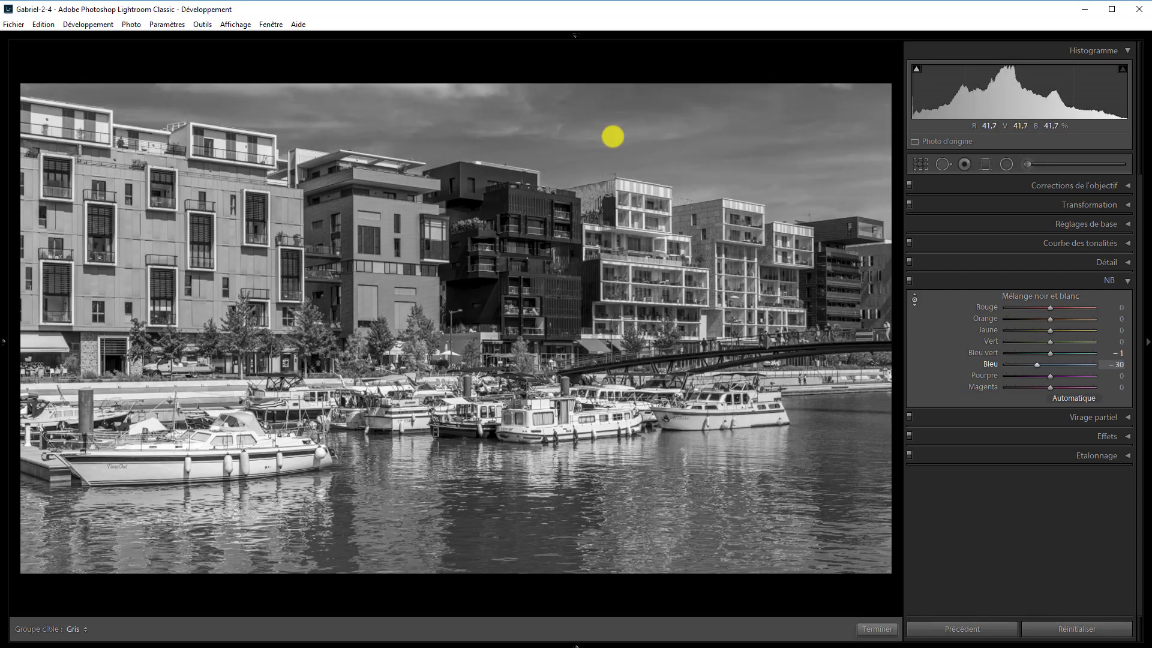
pyautogui.moveTo(612, 136); pyautogui.dragTo(598, 111)
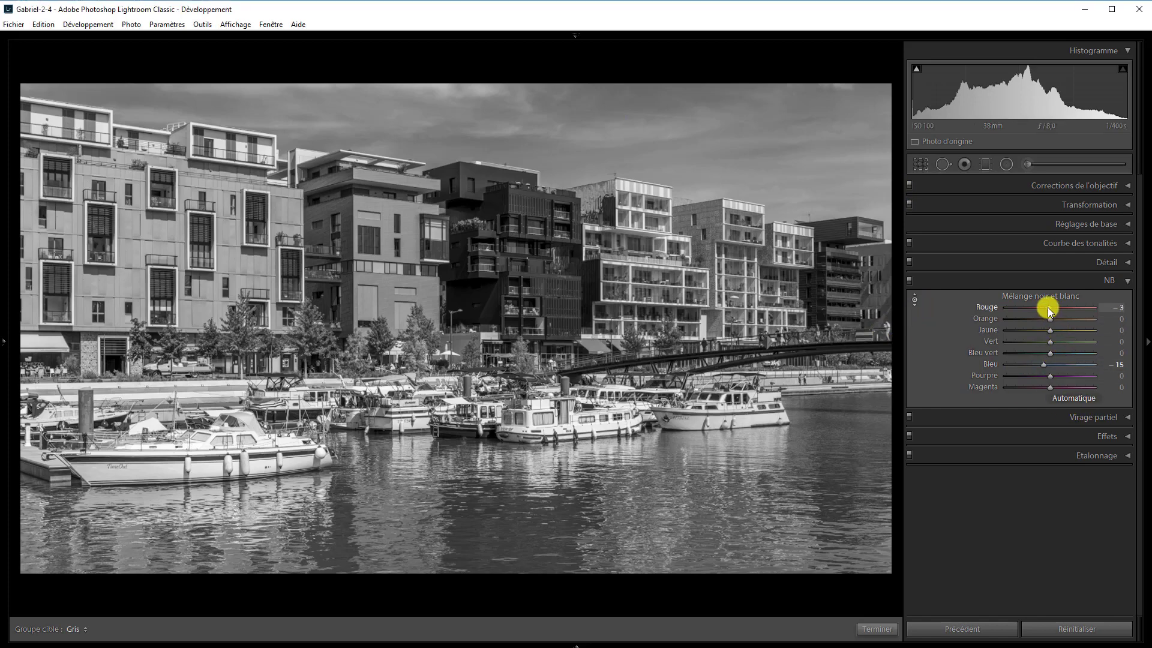
# Set the mix to red +16 and orange +18, with targeted adjustments of yellow +5, green +18 on the water and purple +24, magenta +34 on the dark building
pyautogui.moveTo(1047, 308); pyautogui.dragTo(1058, 309)
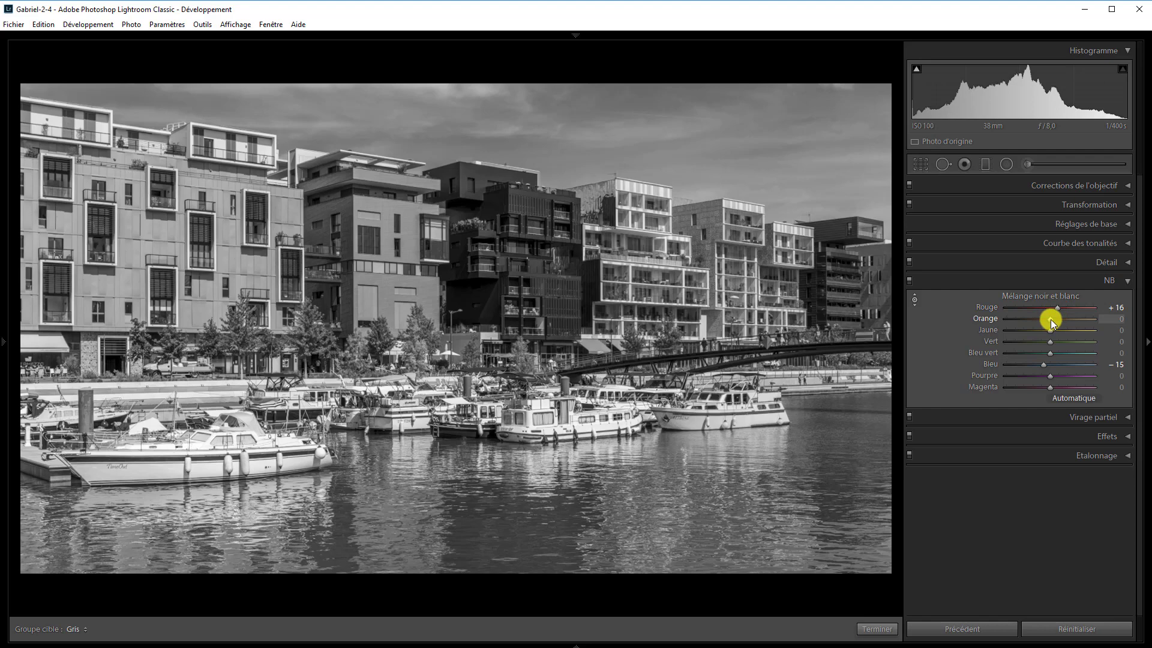
pyautogui.moveTo(1051, 319); pyautogui.dragTo(1059, 321)
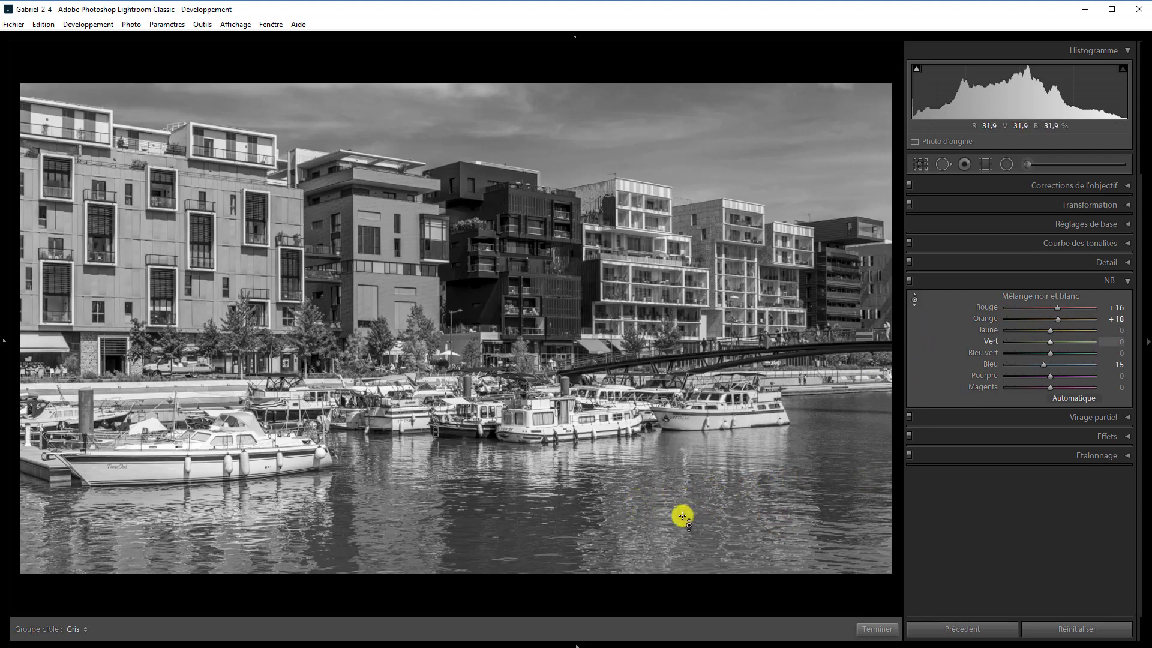
pyautogui.moveTo(655, 517)
pyautogui.mouseDown()
pyautogui.moveTo(659, 478)
pyautogui.moveTo(658, 519)
pyautogui.moveTo(661, 503)
pyautogui.mouseUp()
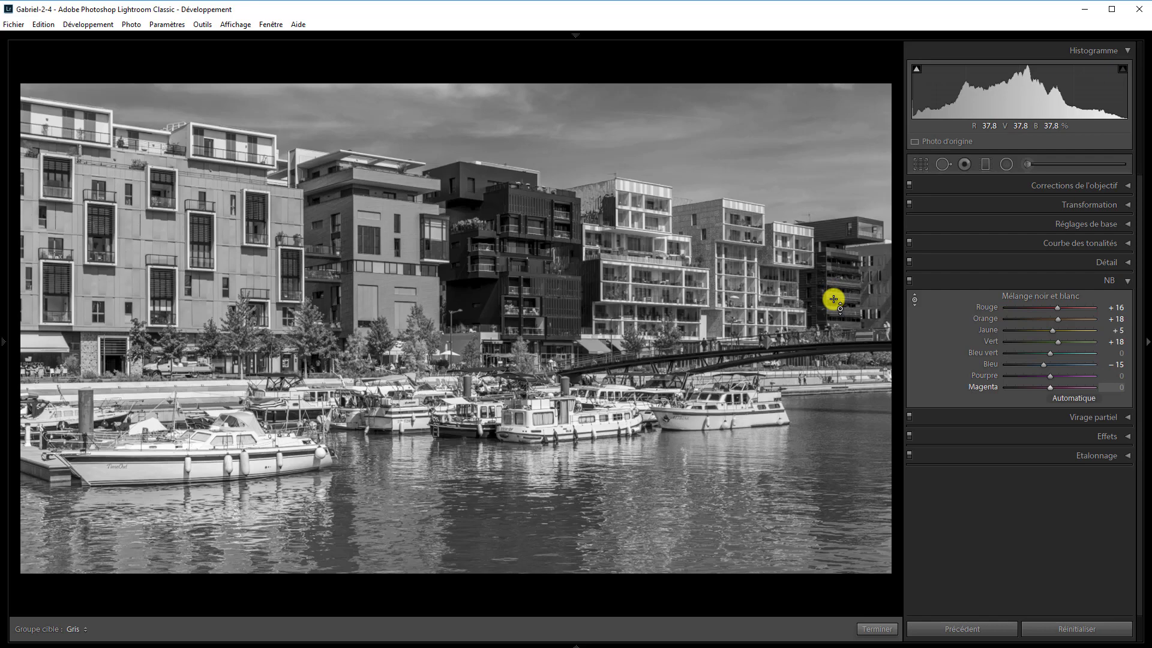
pyautogui.moveTo(834, 299); pyautogui.dragTo(831, 264)
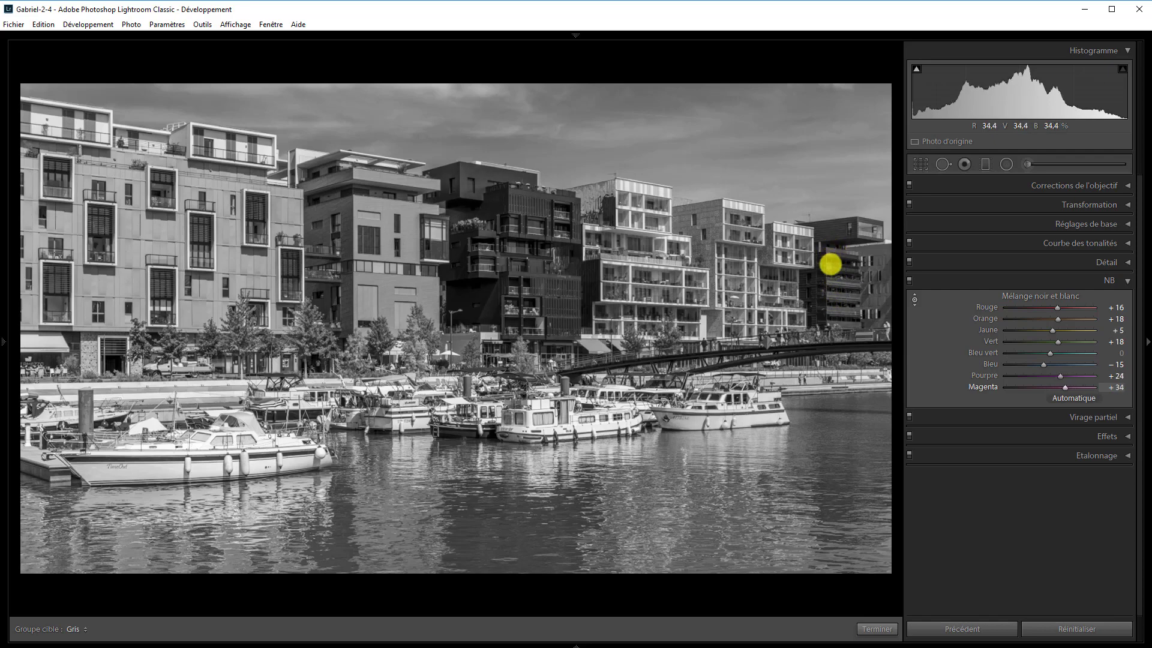